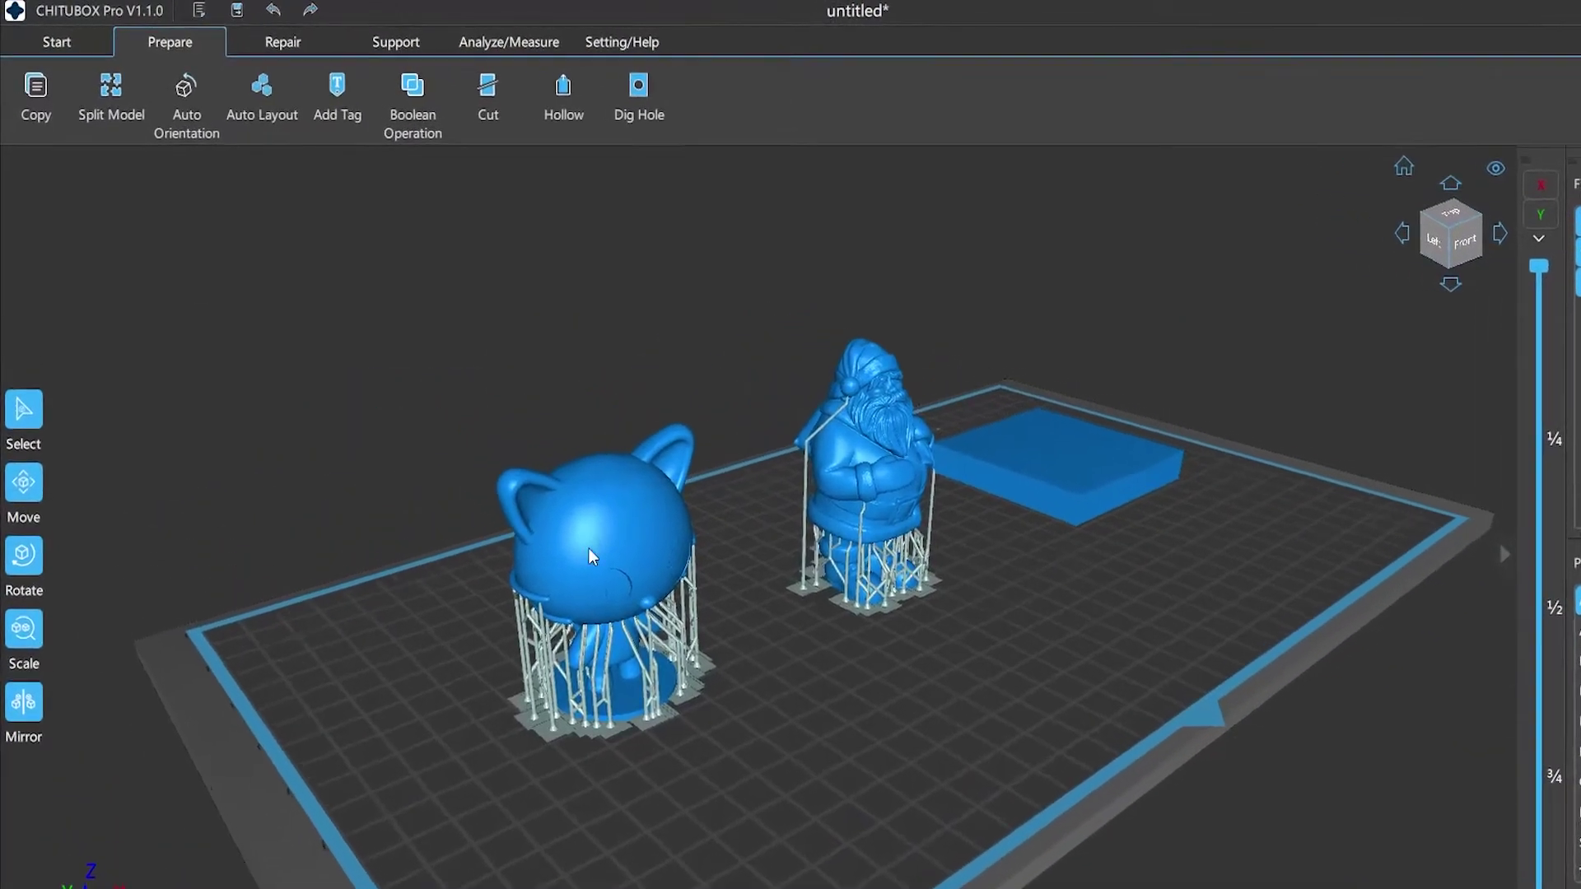
Step: Make the tag text bold, close the tag settings, and orbit to view the flat cube
{"action": "left_click", "coordinate": [390, 109]}
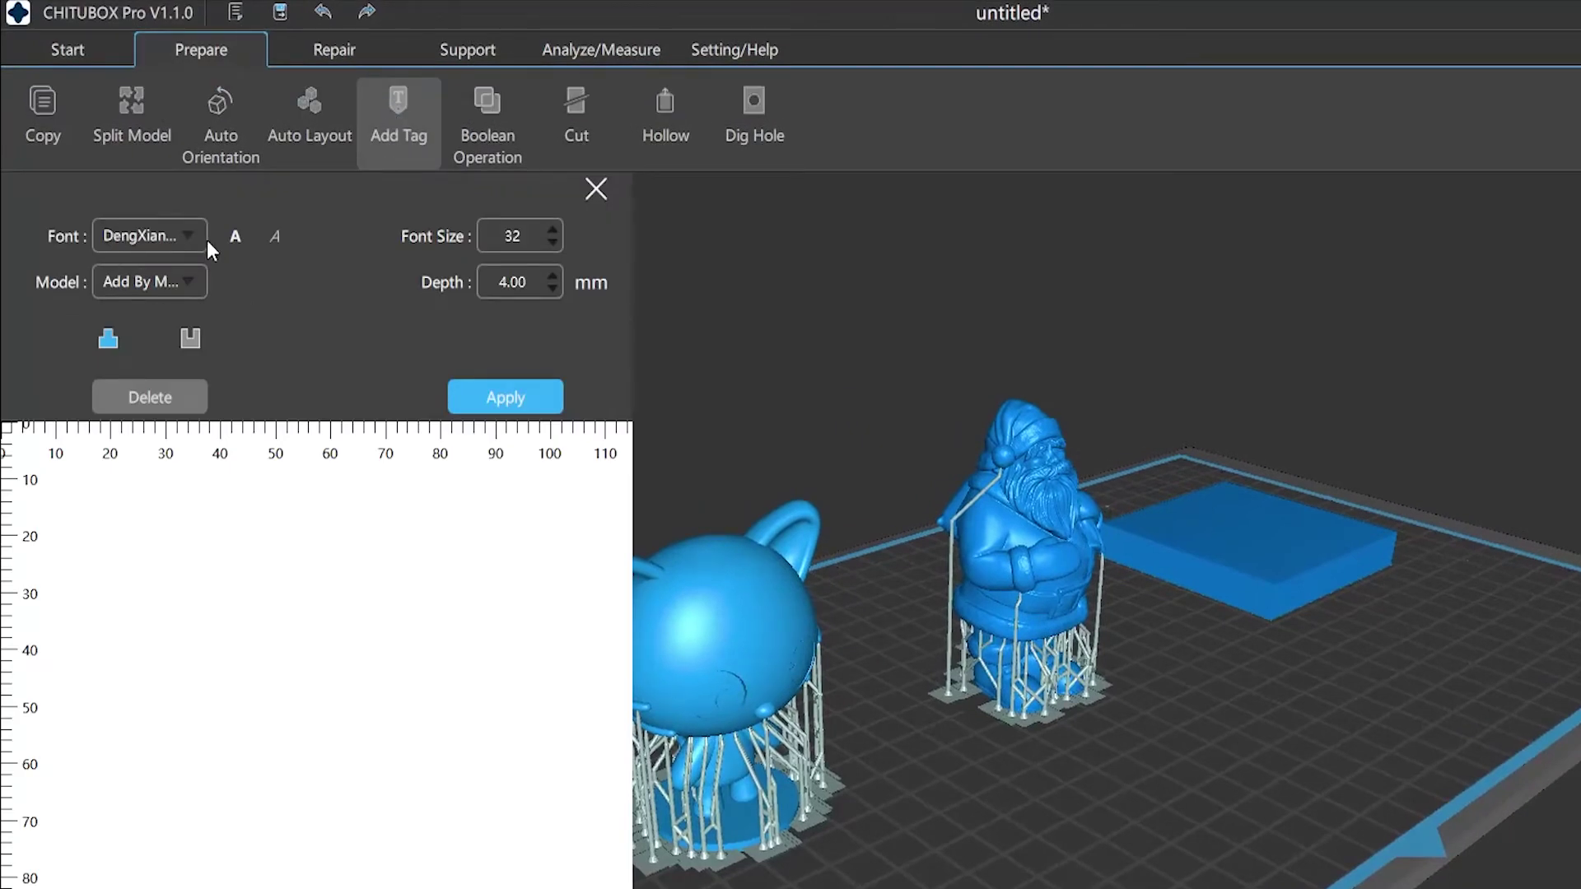
{"action": "left_click", "coordinate": [237, 247]}
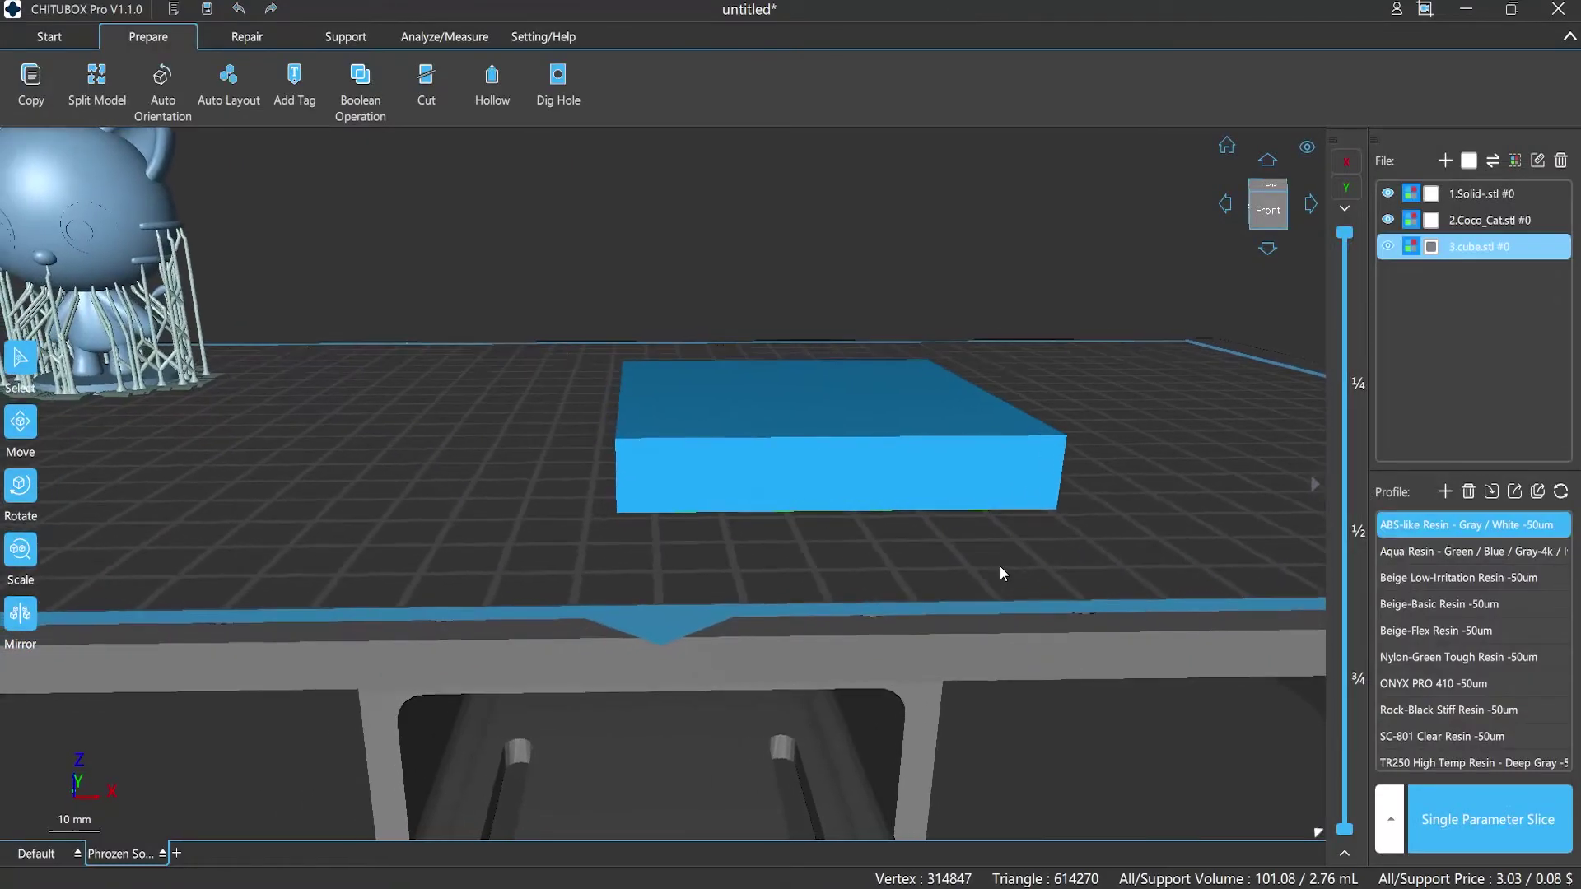
{"action": "left_click_drag", "start_coordinate": [980, 566], "coordinate": [975, 556]}
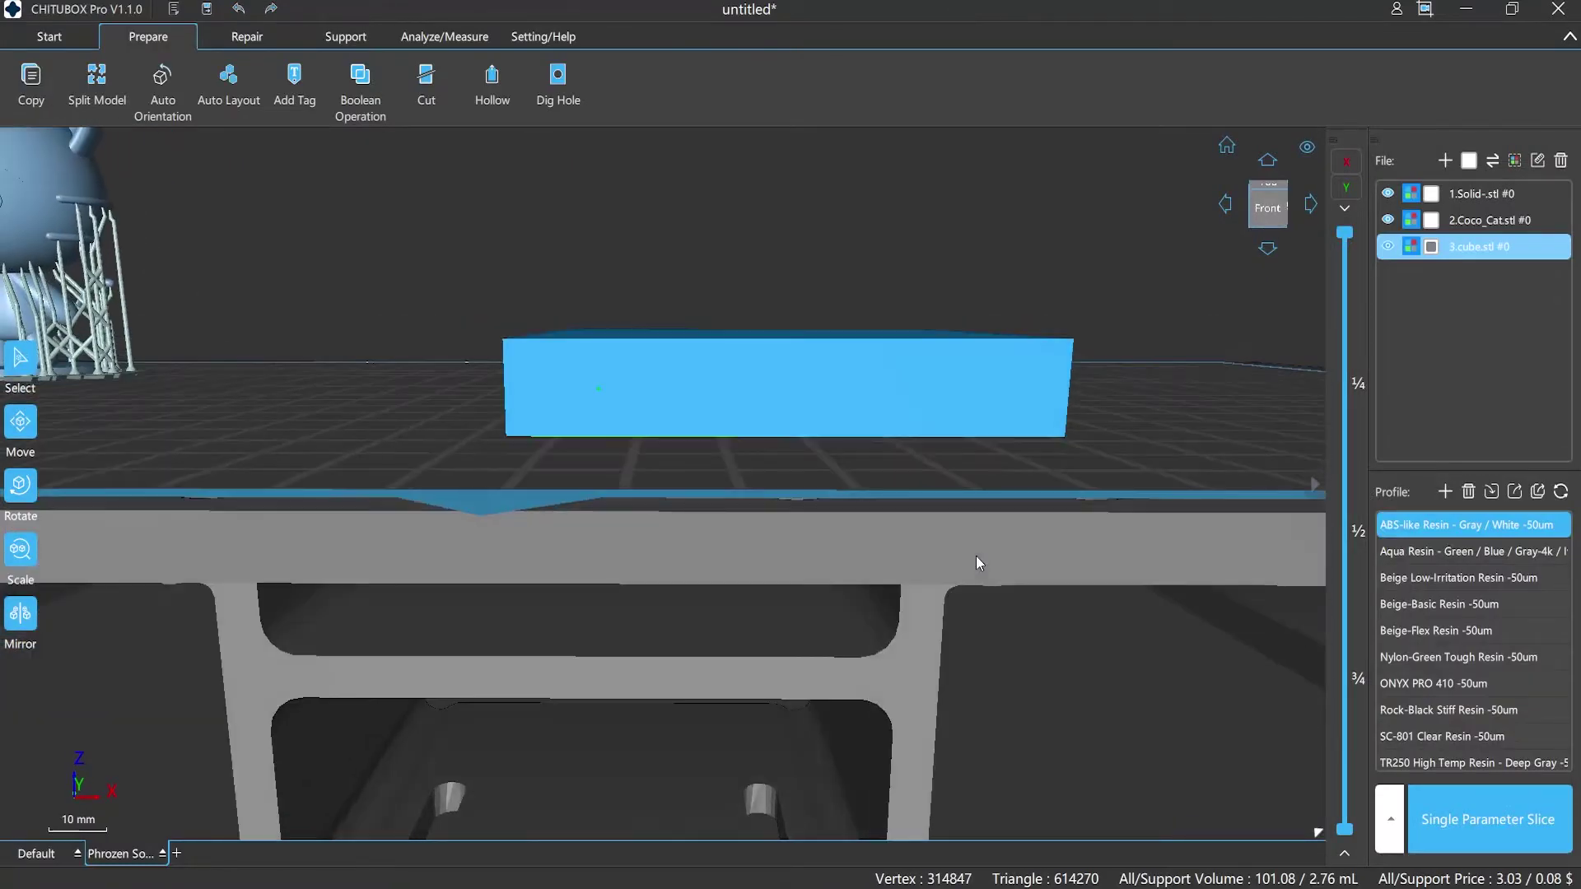
{"action": "left_click_drag", "start_coordinate": [897, 481], "coordinate": [984, 585]}
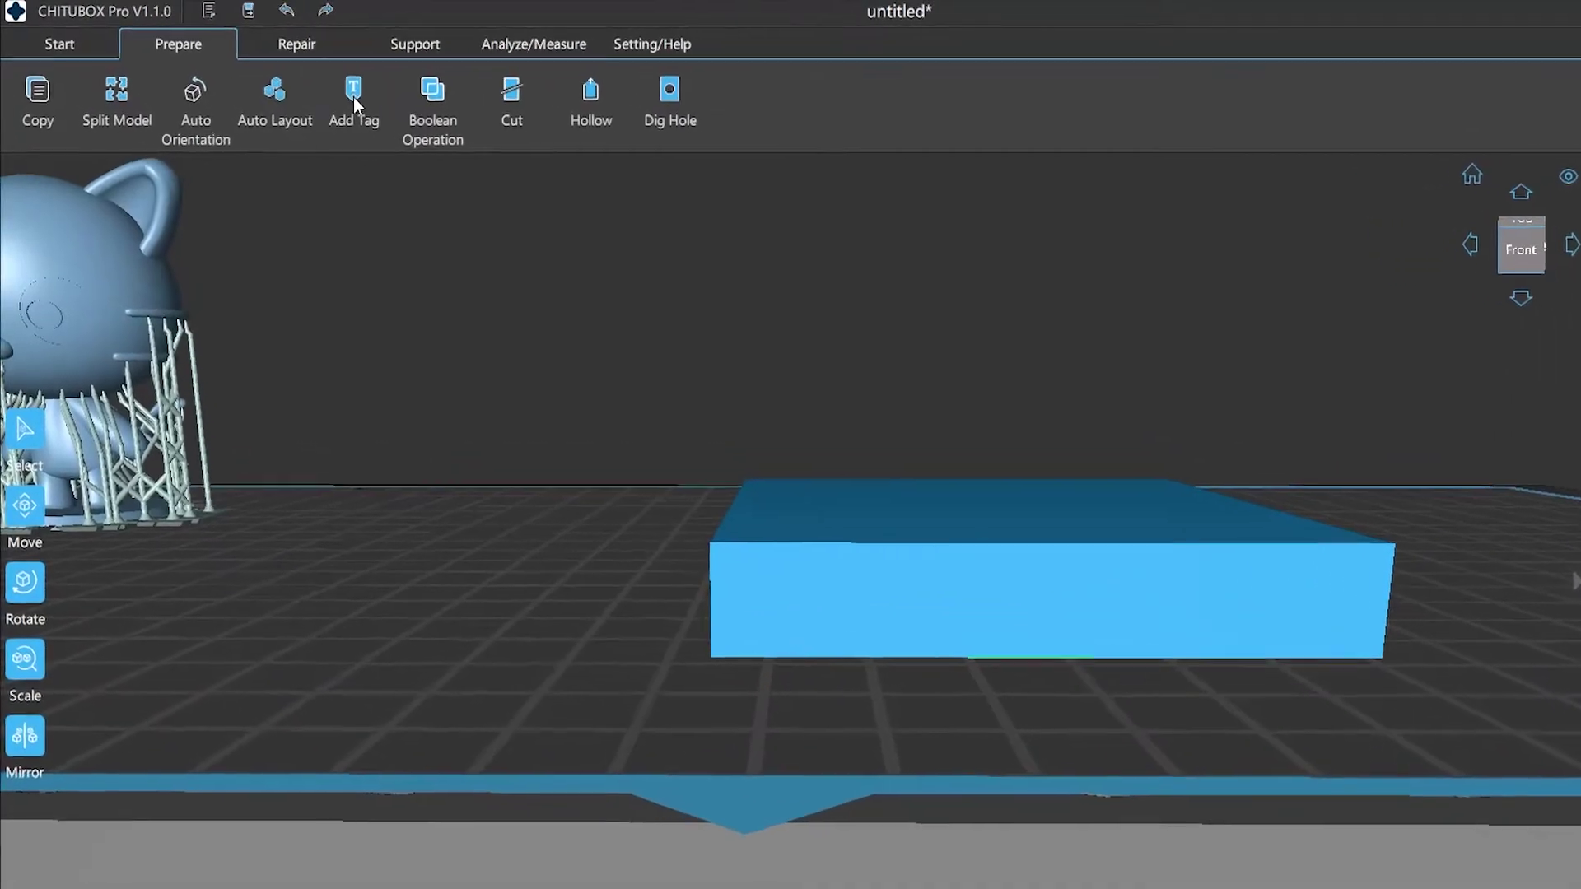
Step: Apply a bold italic CHITUBOX tag to the cube in a Microsoft font, size 34, 4.20 mm deep
{"action": "left_click", "coordinate": [293, 80]}
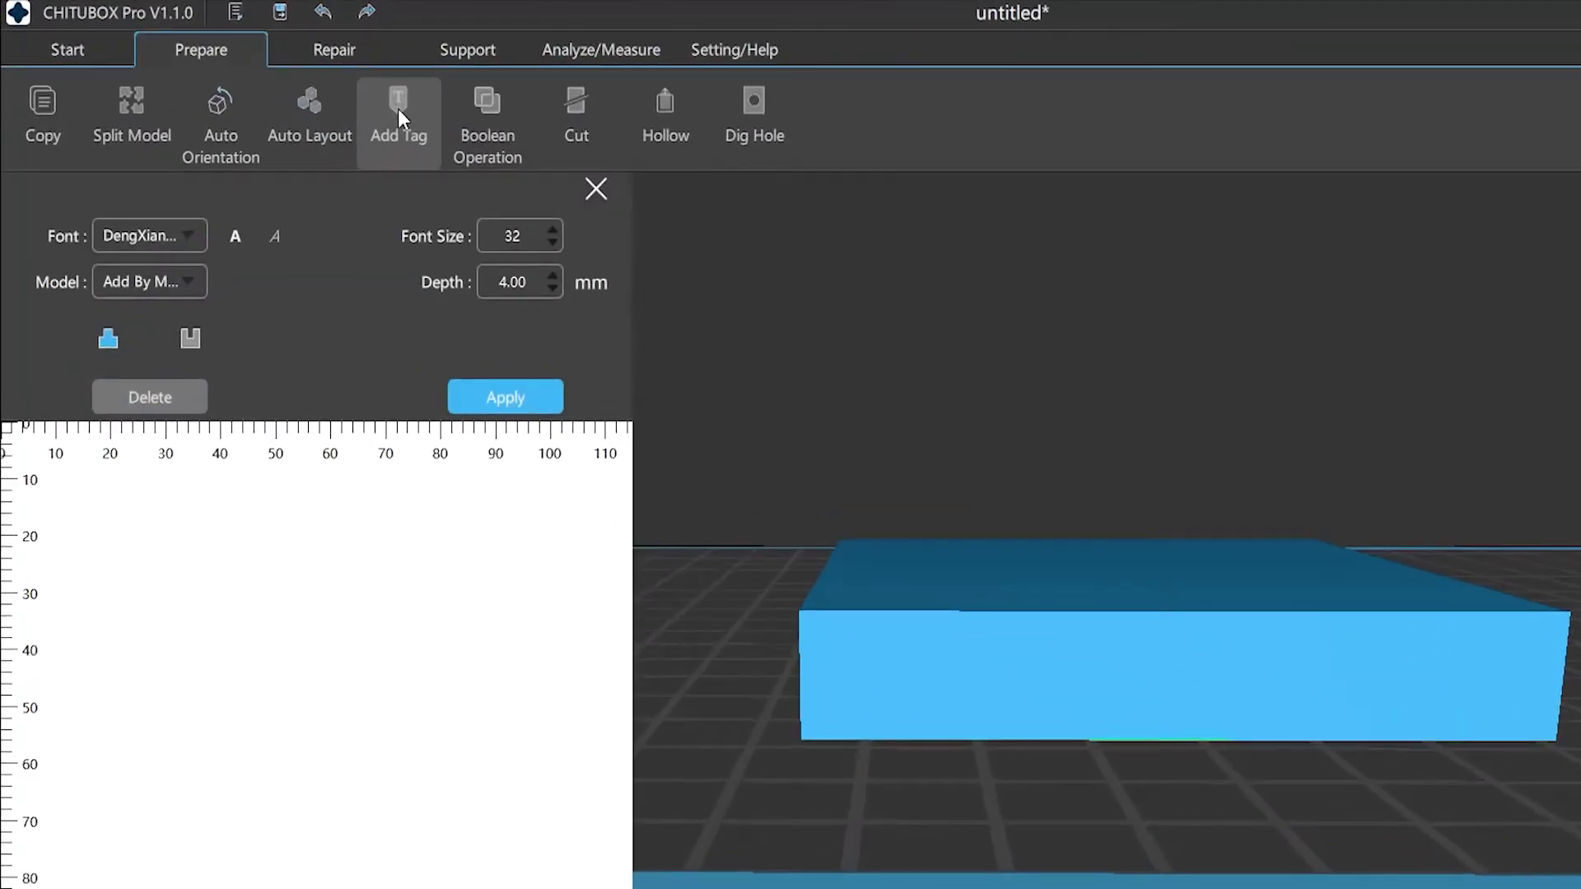
{"action": "left_click", "coordinate": [196, 237]}
{"action": "scroll", "coordinate": [177, 556], "scroll_direction": "down", "scroll_amount": 3}
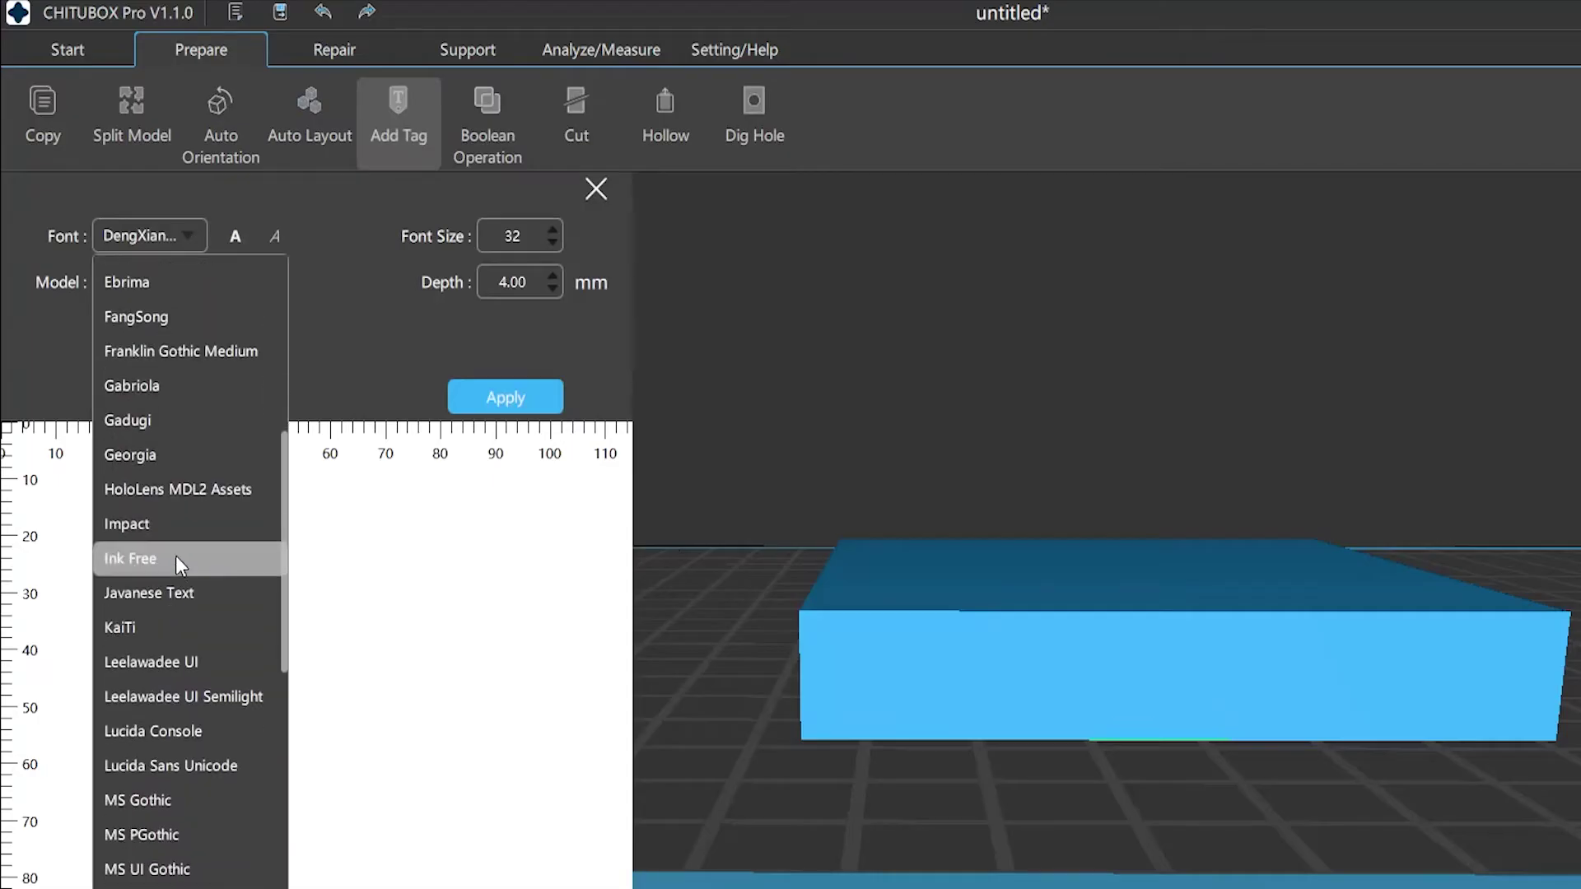
{"action": "left_click", "coordinate": [156, 864]}
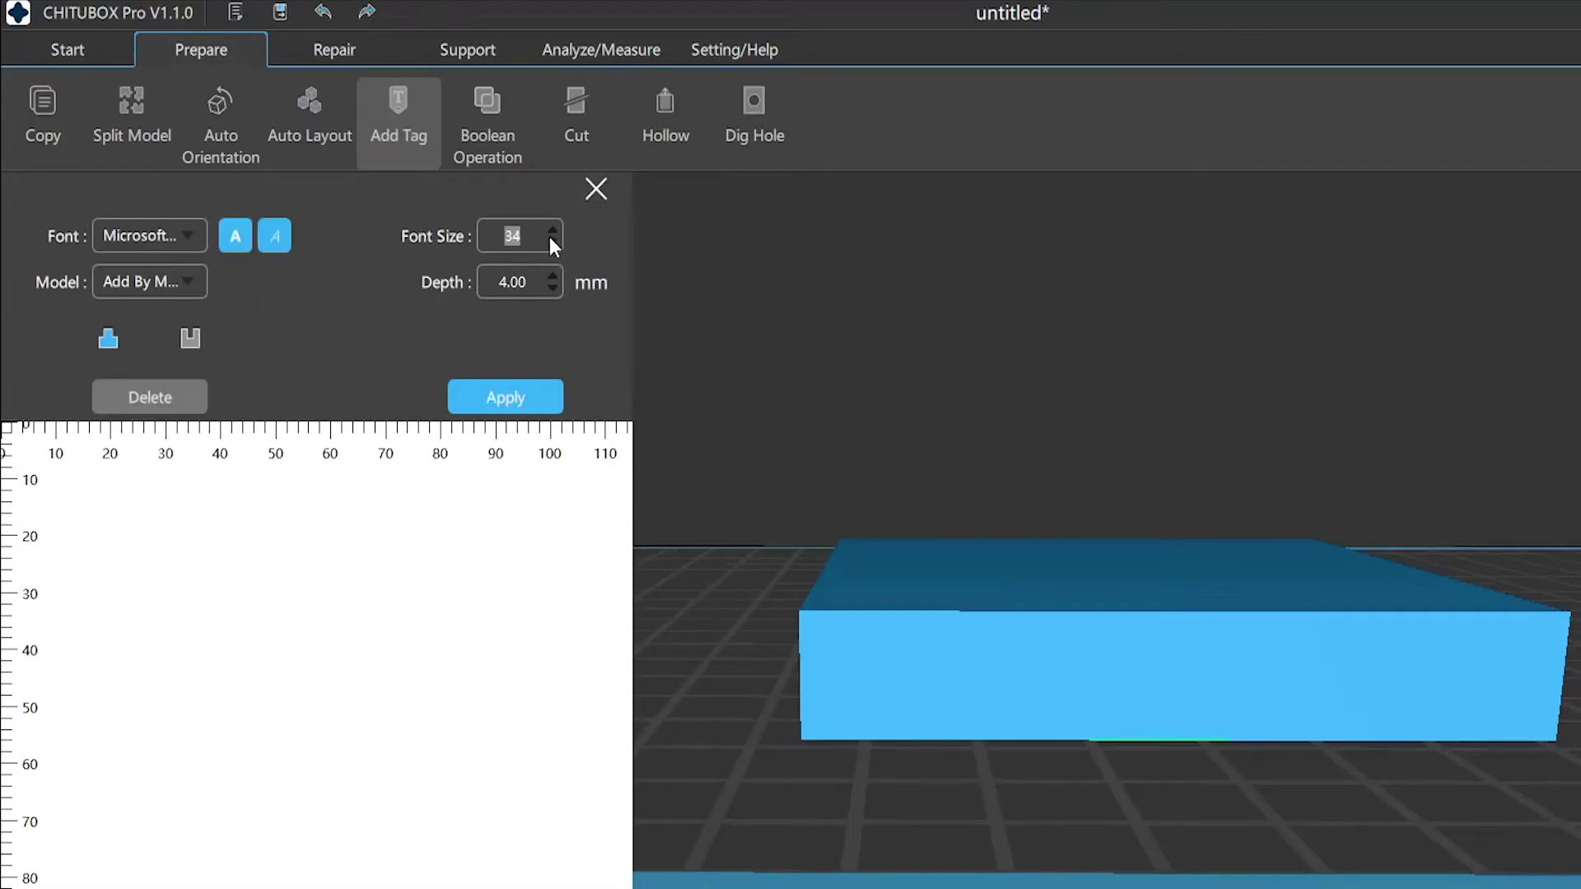
{"action": "left_click", "coordinate": [188, 284]}
{"action": "left_click", "coordinate": [156, 314]}
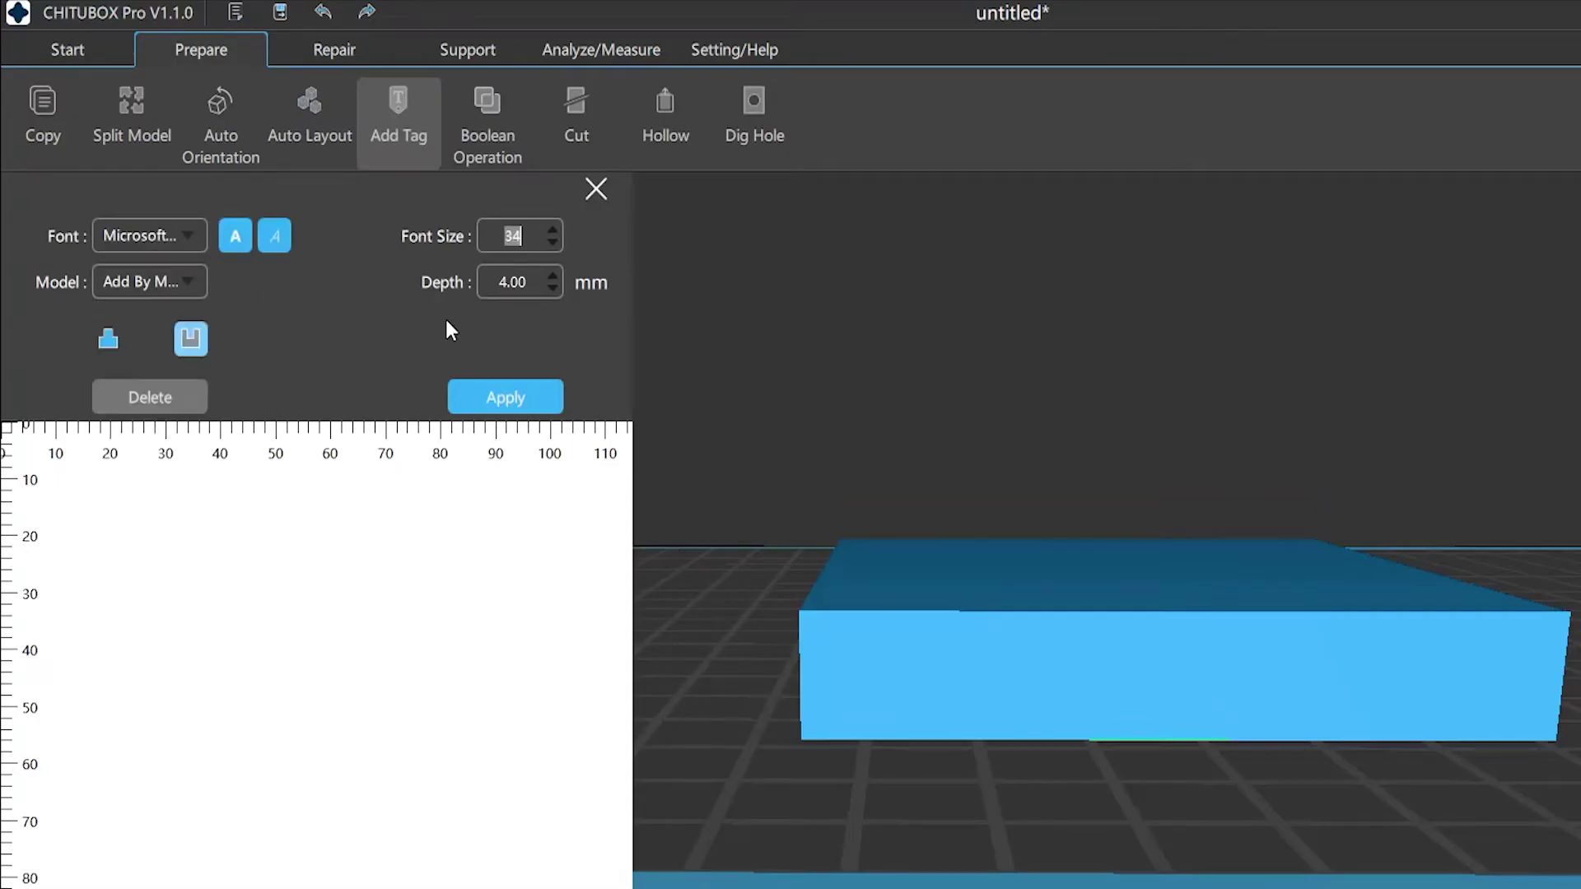
{"action": "left_click", "coordinate": [552, 276]}
{"action": "type", "text": "OX"}
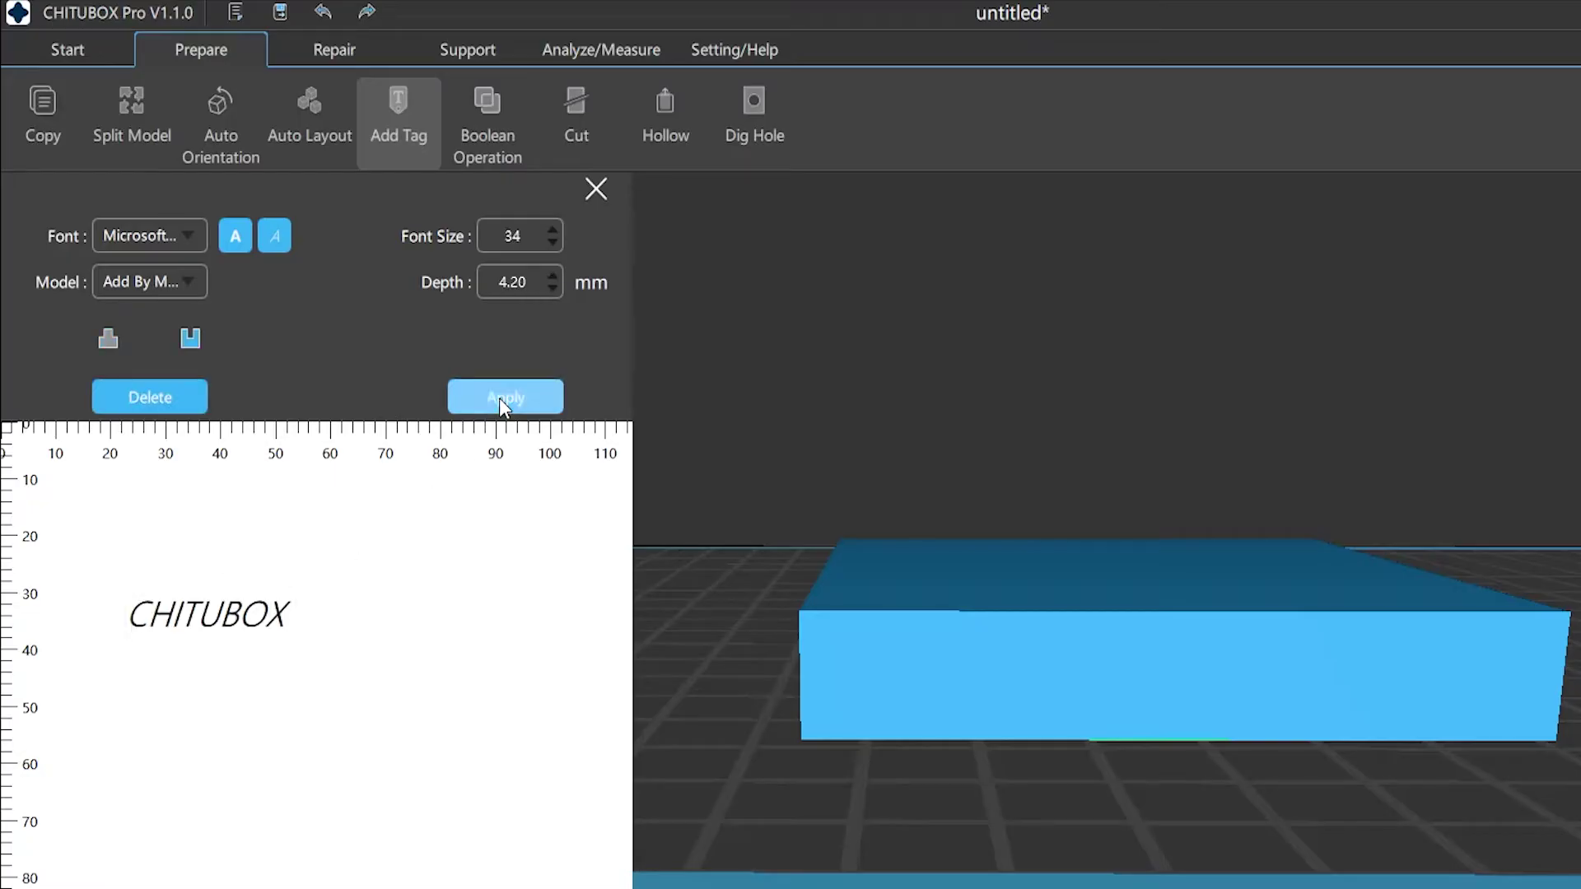
{"action": "left_click", "coordinate": [499, 398]}
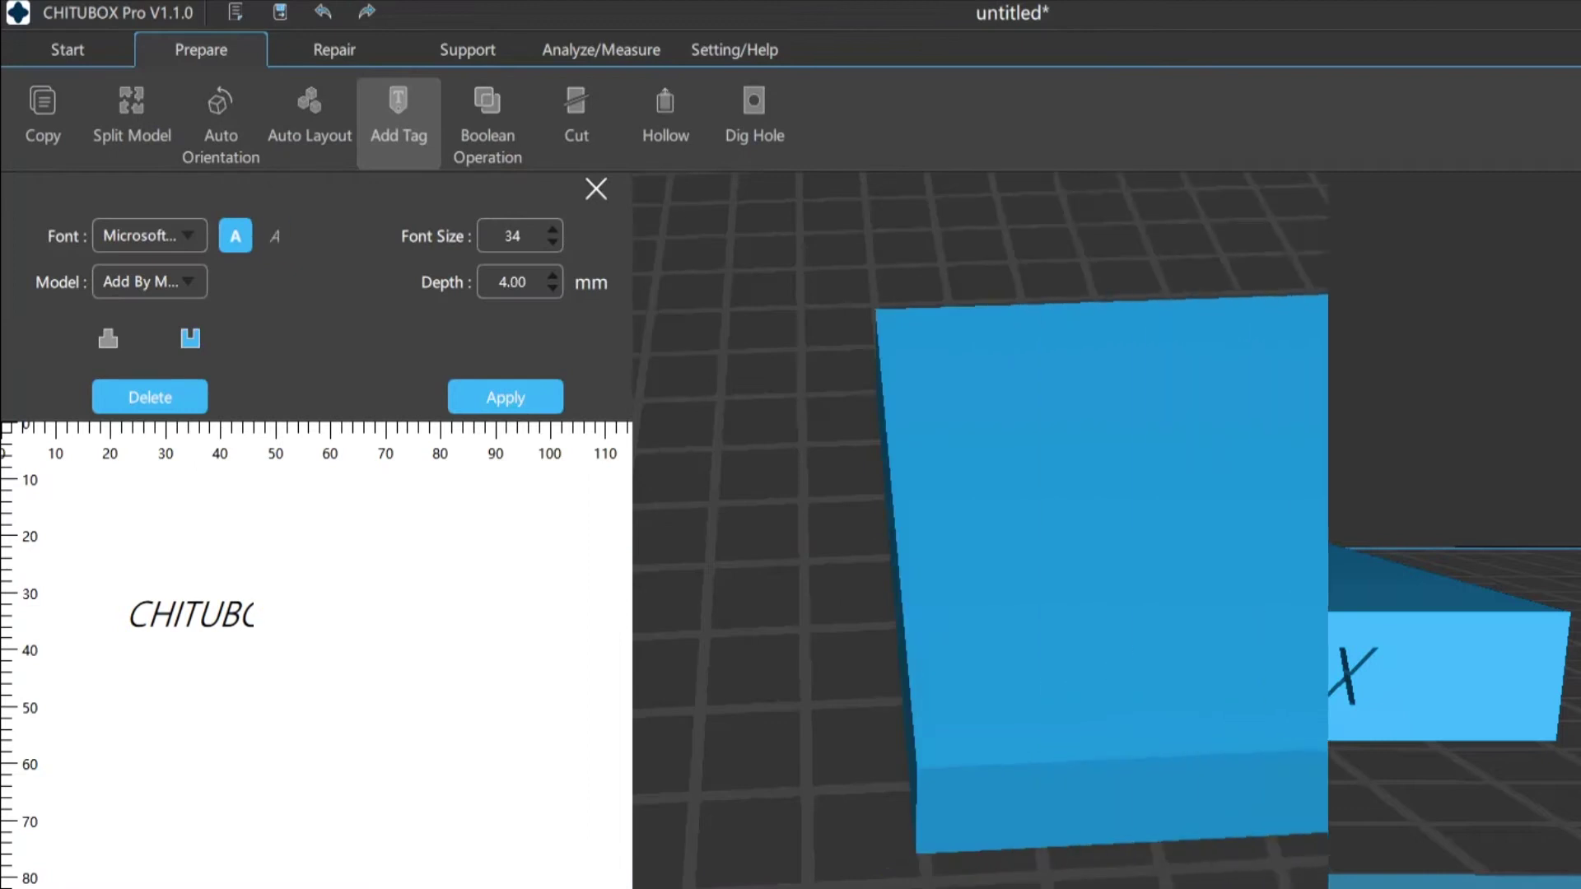
Step: Choose a Microsoft font with bold italic styling and font size 200 for the tag
{"action": "left_click", "coordinate": [194, 237]}
{"action": "scroll", "coordinate": [165, 824], "scroll_direction": "down", "scroll_amount": 2}
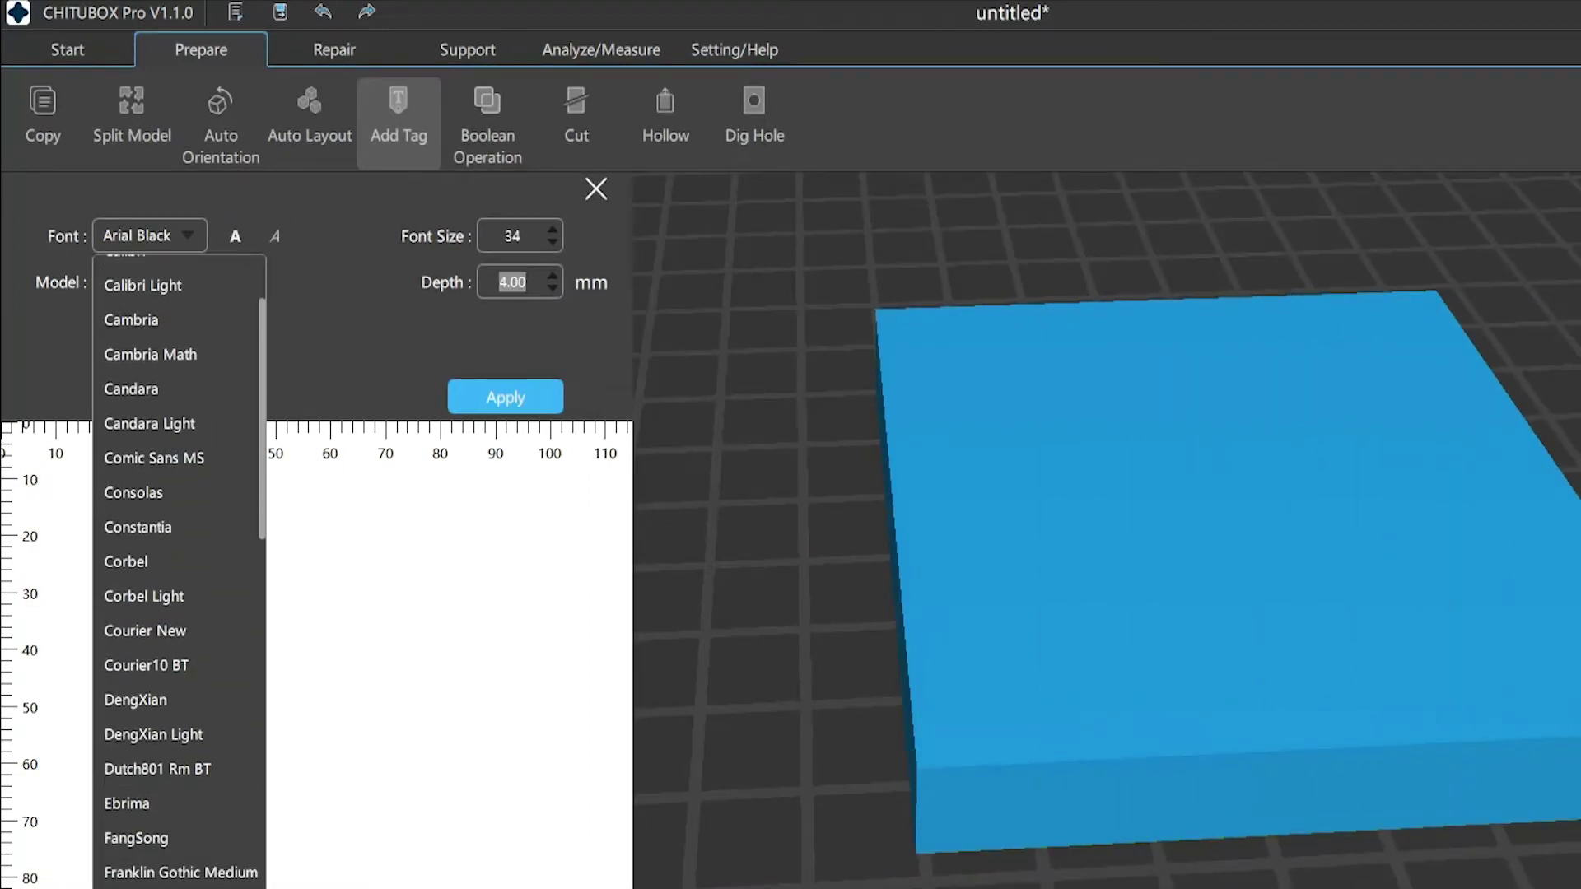
{"action": "scroll", "coordinate": [179, 569], "scroll_direction": "down", "scroll_amount": 1}
{"action": "scroll", "coordinate": [180, 568], "scroll_direction": "down", "scroll_amount": 1}
{"action": "scroll", "coordinate": [180, 568], "scroll_direction": "down", "scroll_amount": 1}
{"action": "scroll", "coordinate": [179, 568], "scroll_direction": "down", "scroll_amount": 1}
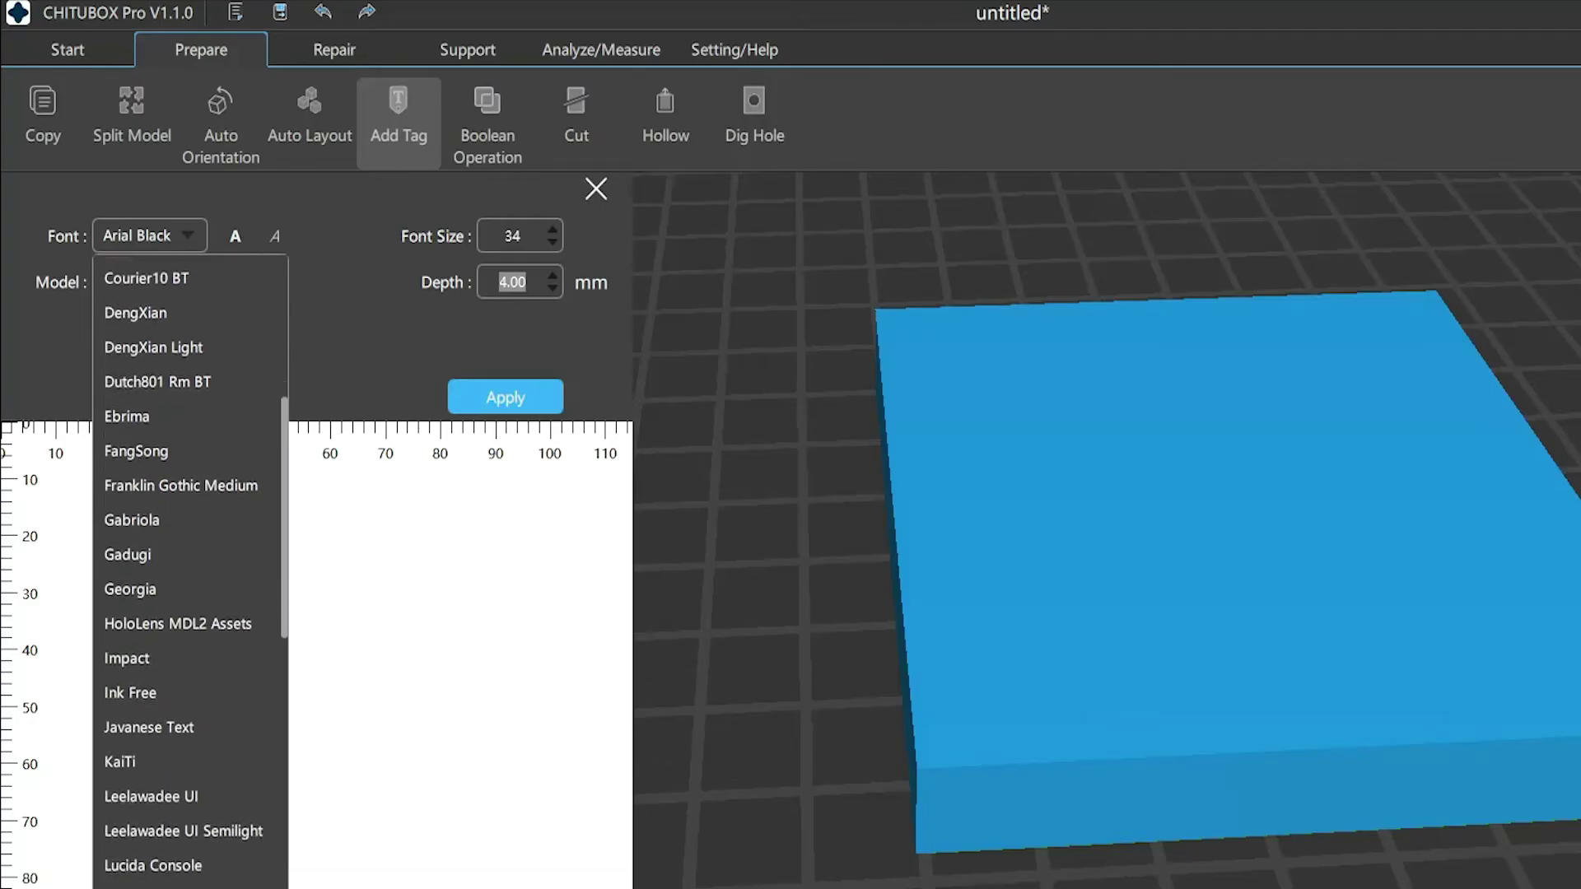
{"action": "scroll", "coordinate": [179, 568], "scroll_direction": "down", "scroll_amount": 1}
{"action": "left_click", "coordinate": [136, 877]}
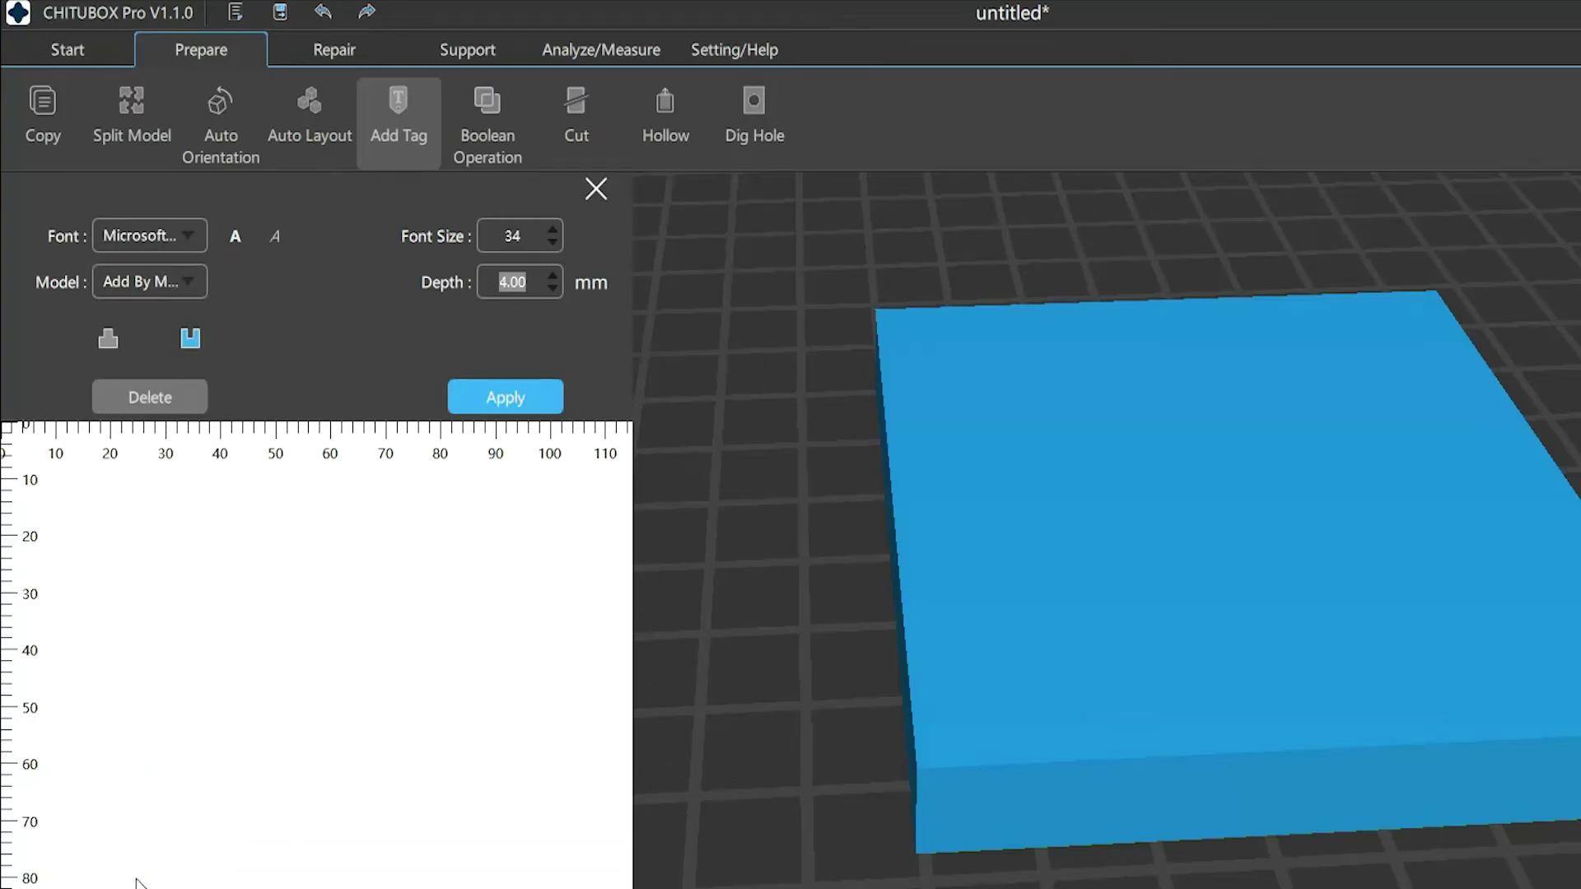
{"action": "left_click", "coordinate": [236, 246]}
{"action": "left_click", "coordinate": [274, 239]}
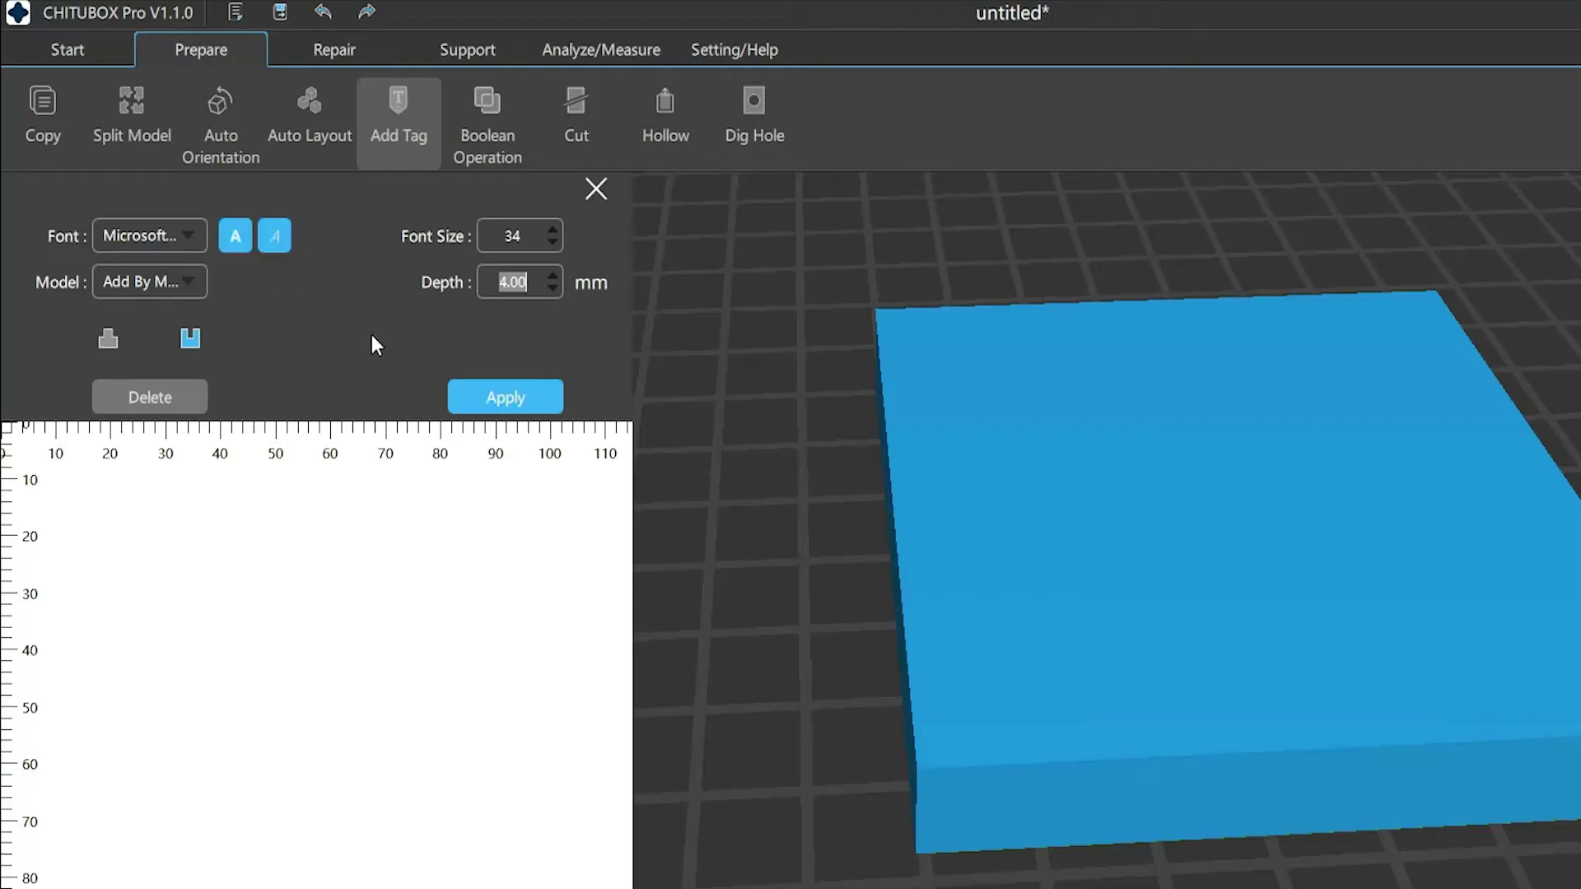
{"action": "left_click", "coordinate": [550, 228]}
{"action": "left_click", "coordinate": [550, 228]}
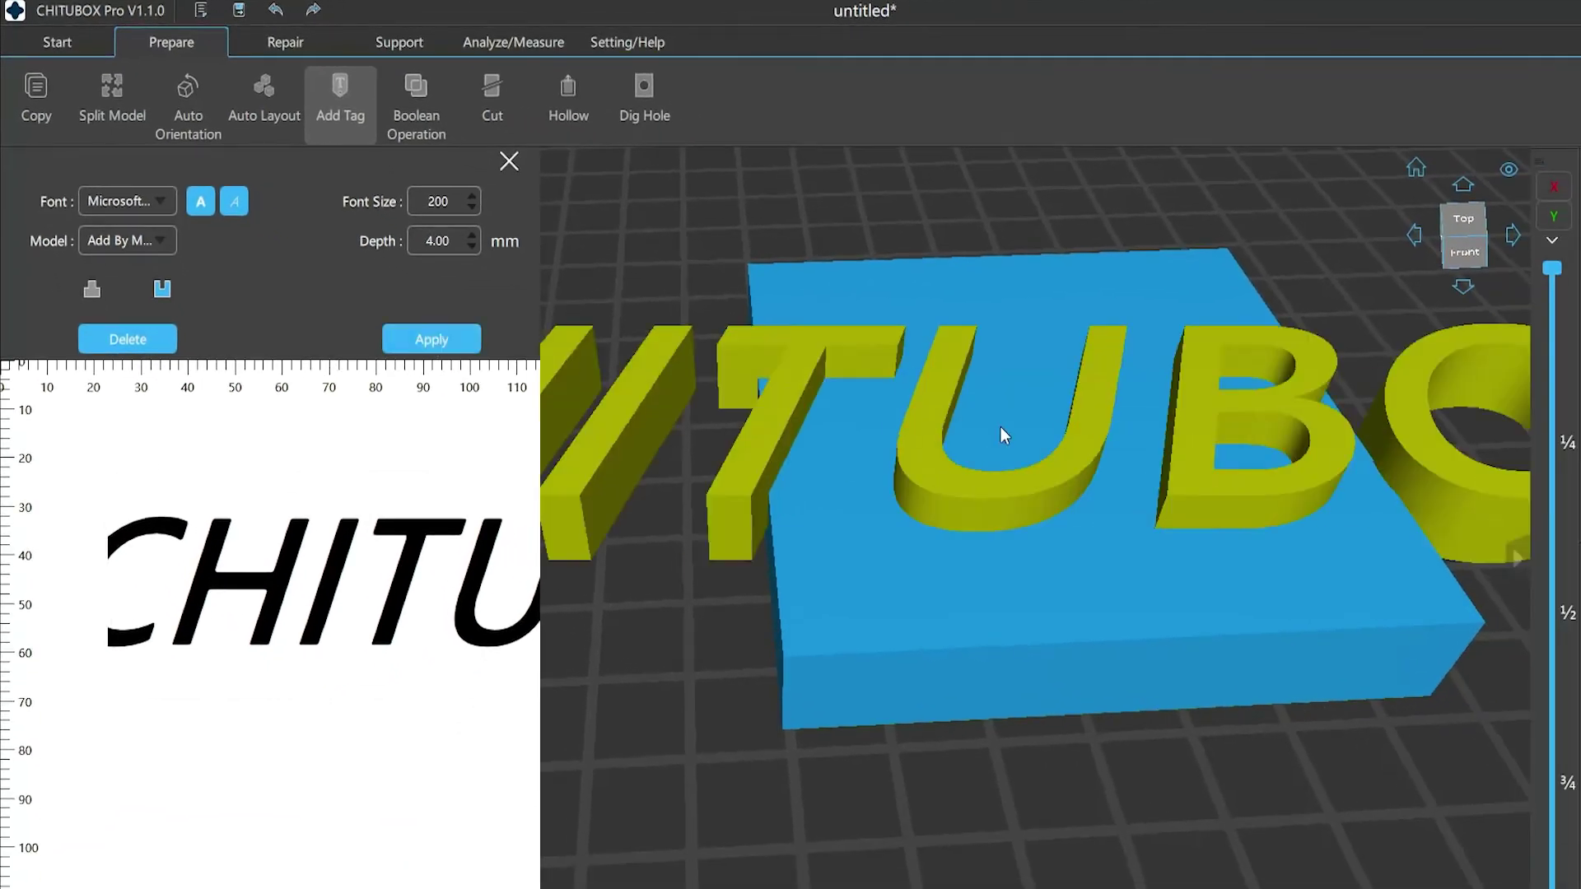
Step: Switch the tag to raised lettering and apply it to the cube
{"action": "right_click_drag", "start_coordinate": [997, 799], "coordinate": [1040, 787]}
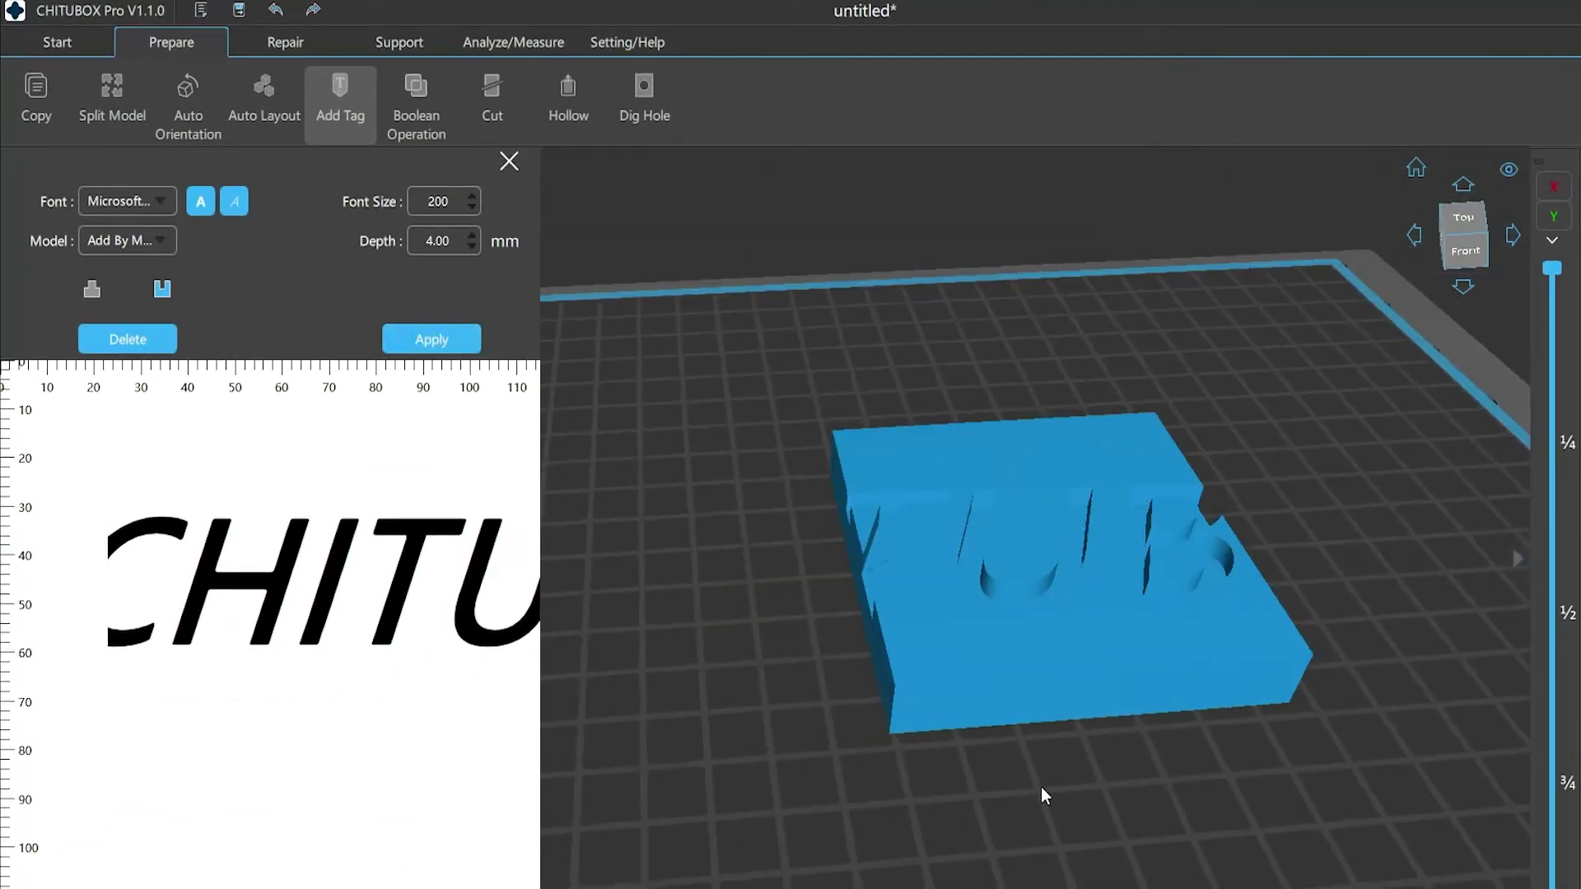
{"action": "middle_click_drag", "start_coordinate": [1041, 787], "coordinate": [1046, 664]}
{"action": "left_click", "coordinate": [93, 288]}
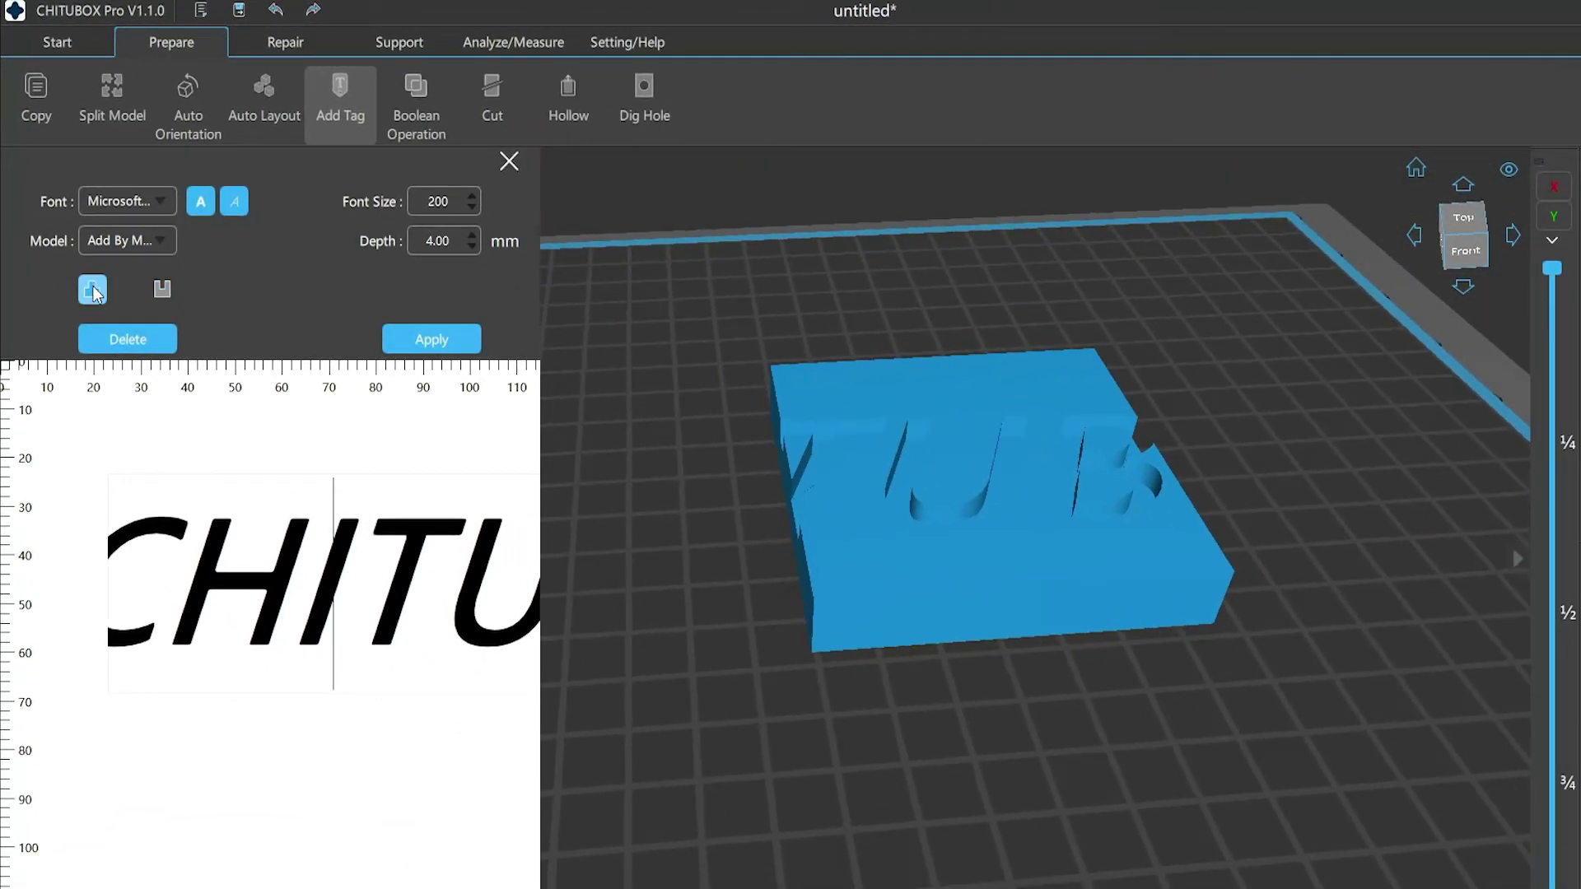
{"action": "left_click", "coordinate": [423, 339]}
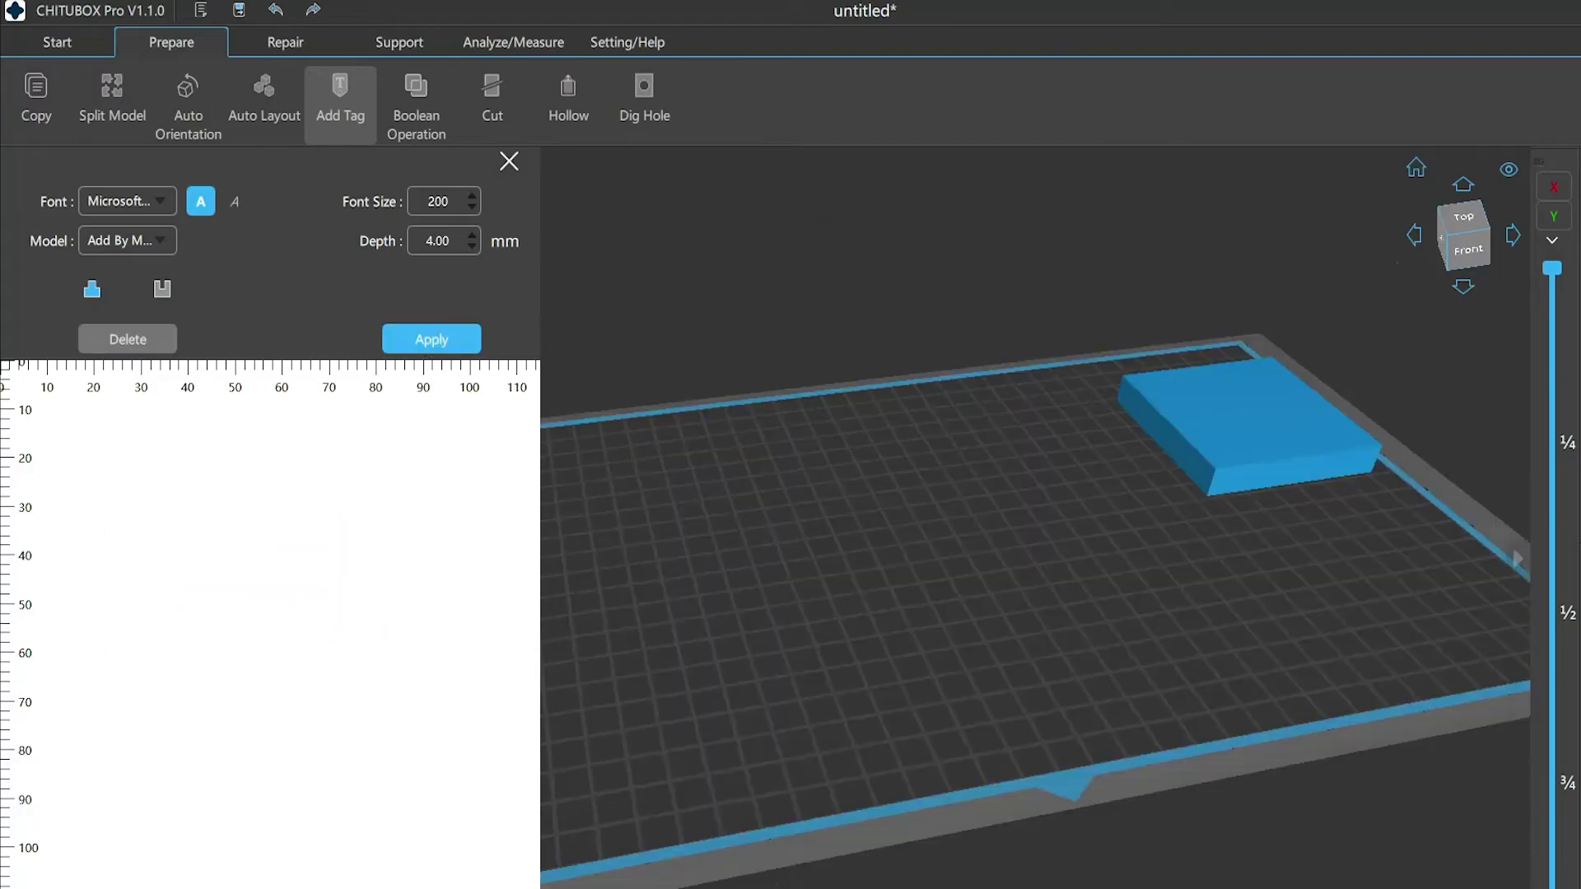
Step: Set tag placement to Add By Platform and create a standalone CHITUBOX tag on the build plate
{"action": "left_click", "coordinate": [161, 235]}
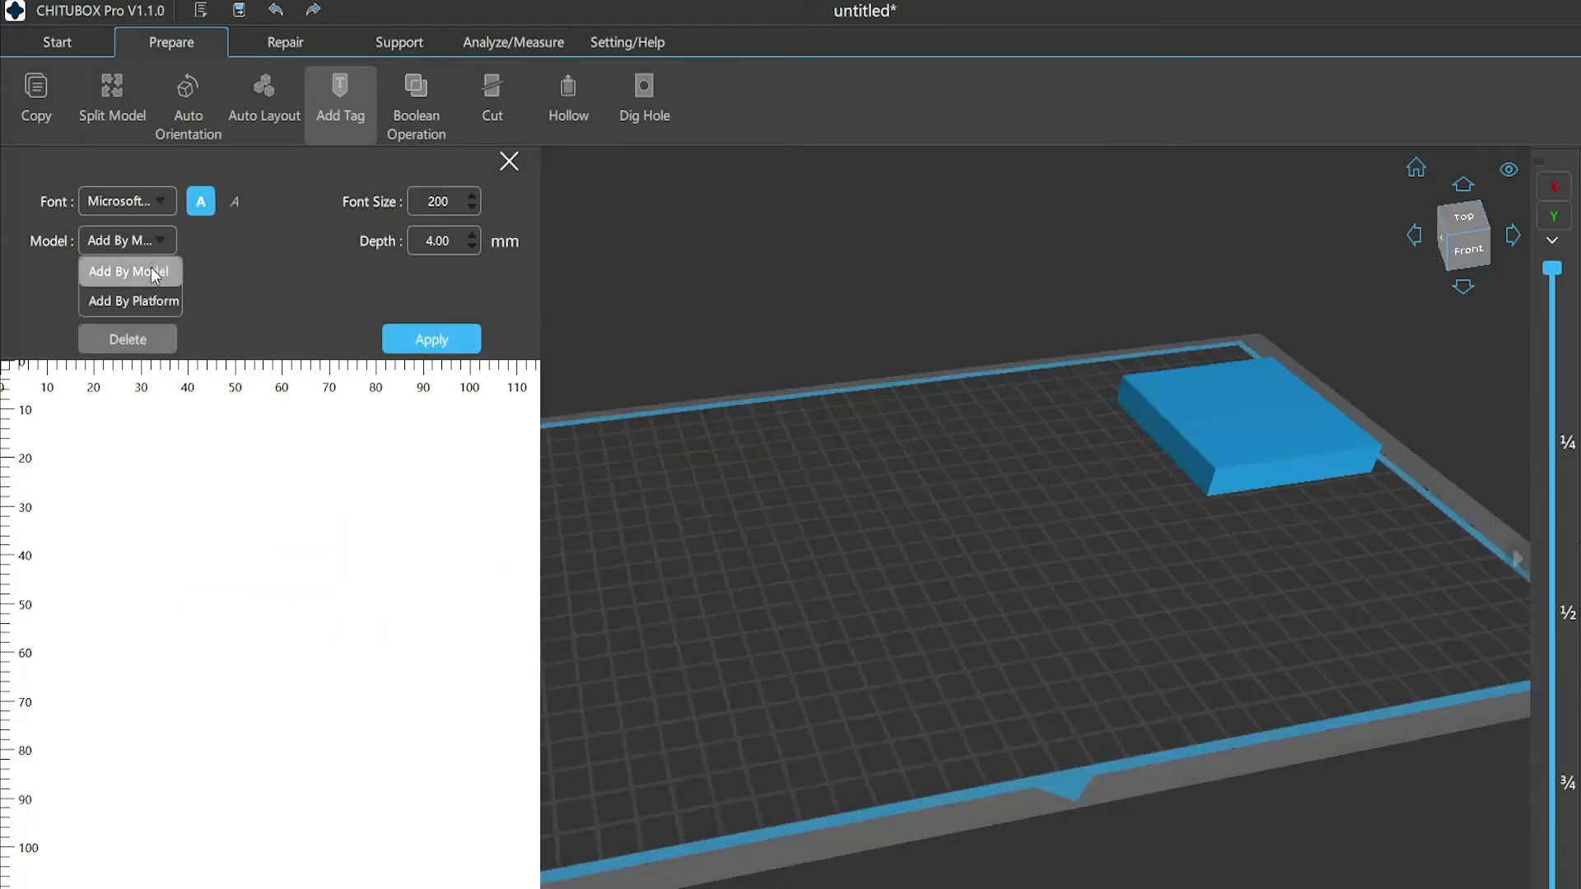
{"action": "left_click", "coordinate": [158, 240]}
{"action": "left_click", "coordinate": [147, 300]}
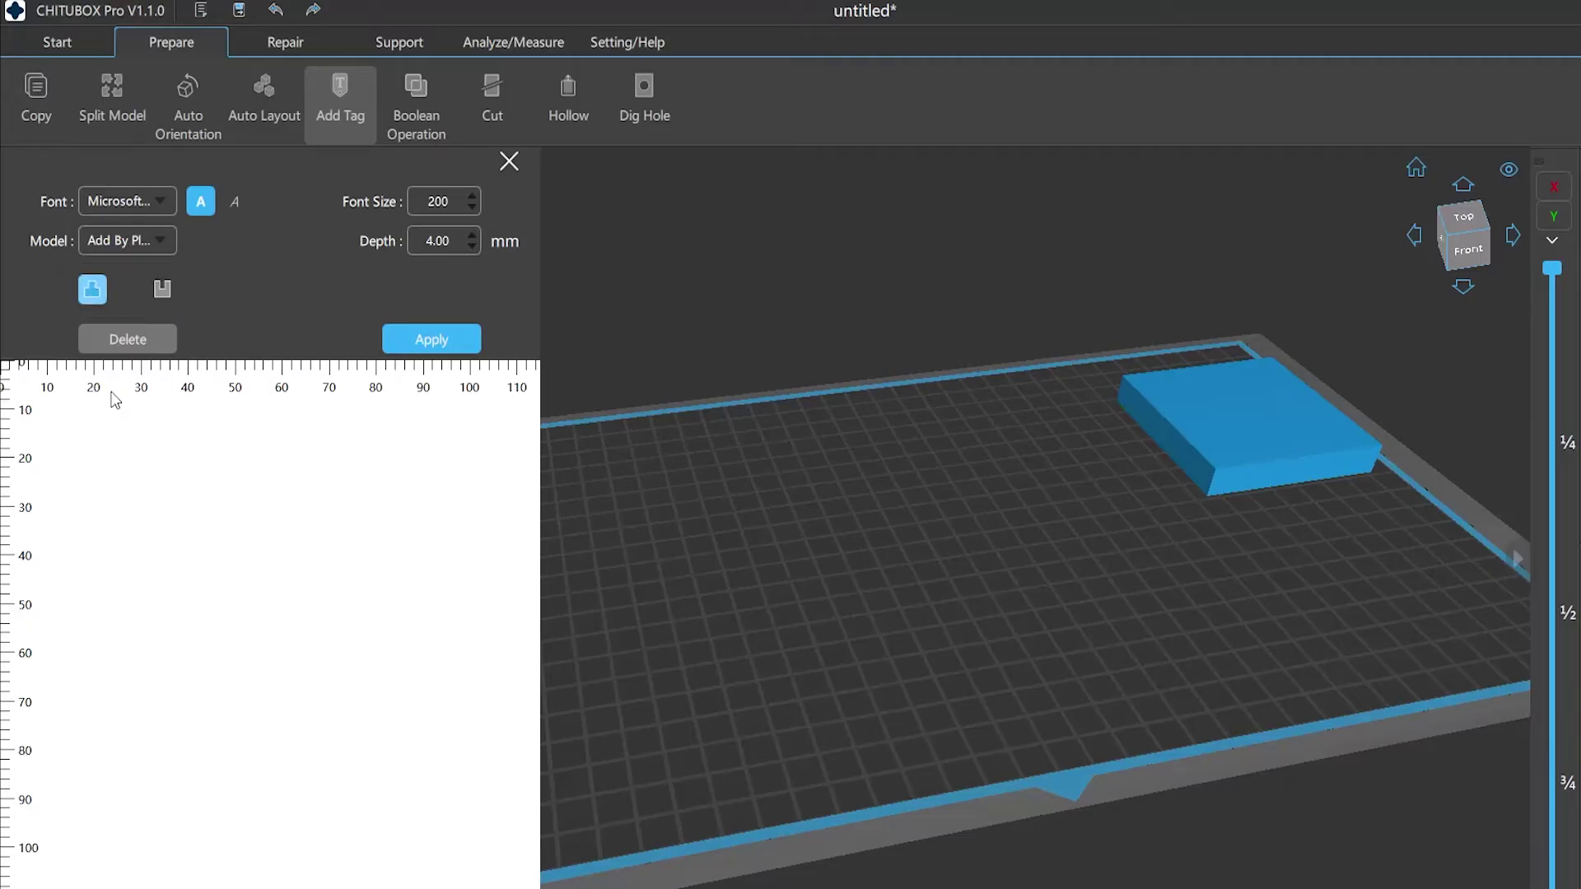
{"action": "left_click", "coordinate": [149, 546]}
{"action": "type", "text": "CHITU"}
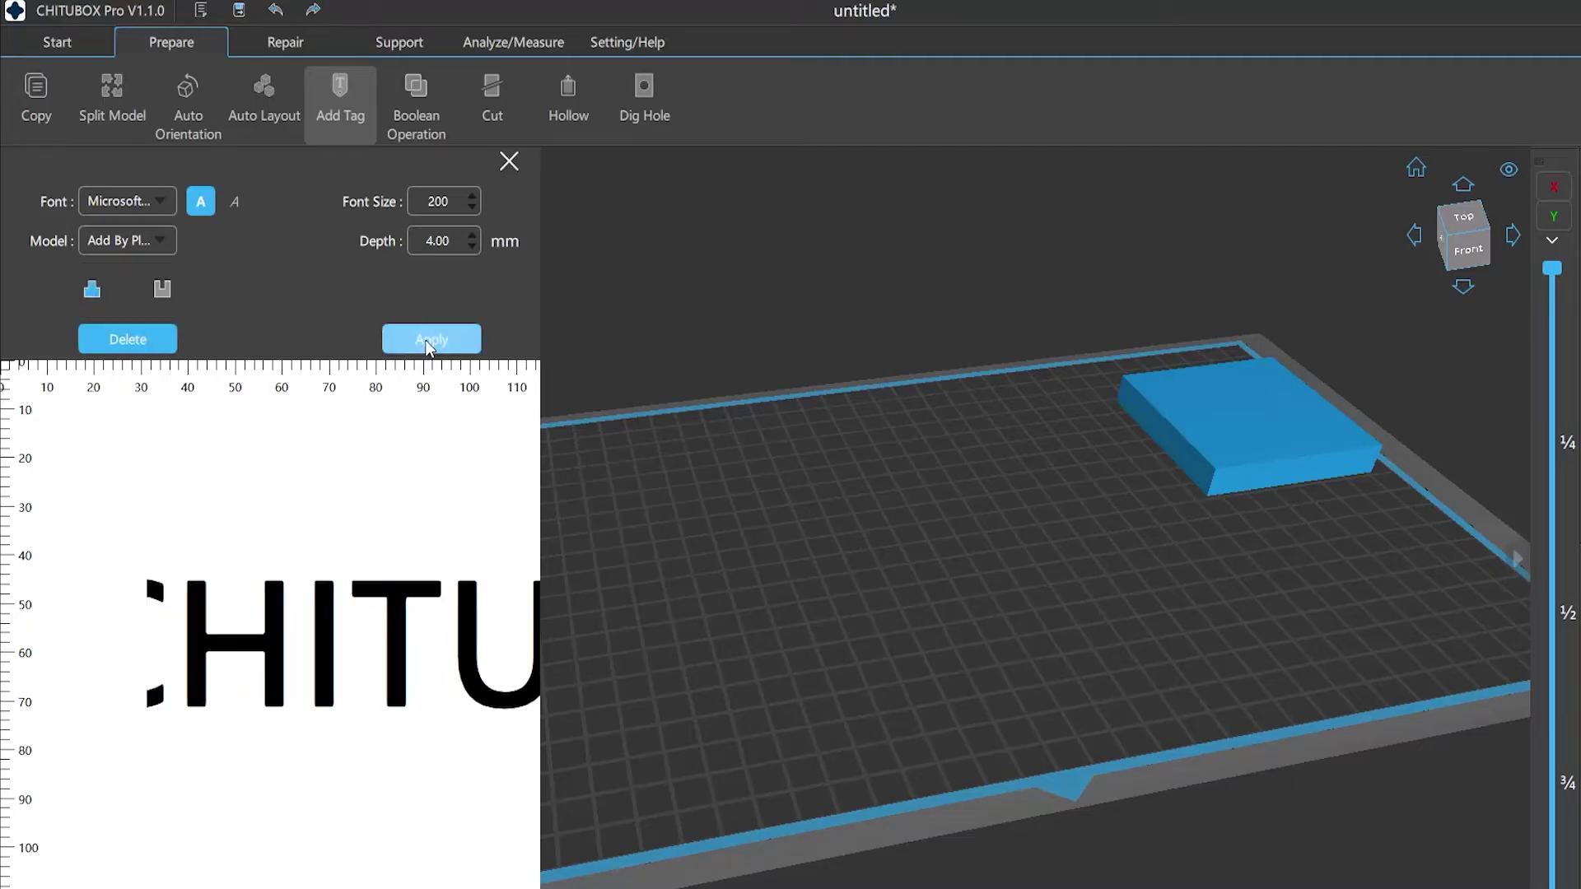
{"action": "left_click", "coordinate": [424, 339]}
{"action": "mouse_move", "coordinate": [1010, 690]}
{"action": "left_mouse_down"}
{"action": "mouse_move", "coordinate": [916, 699]}
{"action": "mouse_move", "coordinate": [975, 778]}
{"action": "mouse_move", "coordinate": [990, 659]}
{"action": "mouse_move", "coordinate": [1025, 667]}
{"action": "mouse_move", "coordinate": [976, 551]}
{"action": "mouse_move", "coordinate": [986, 560]}
{"action": "left_mouse_up"}
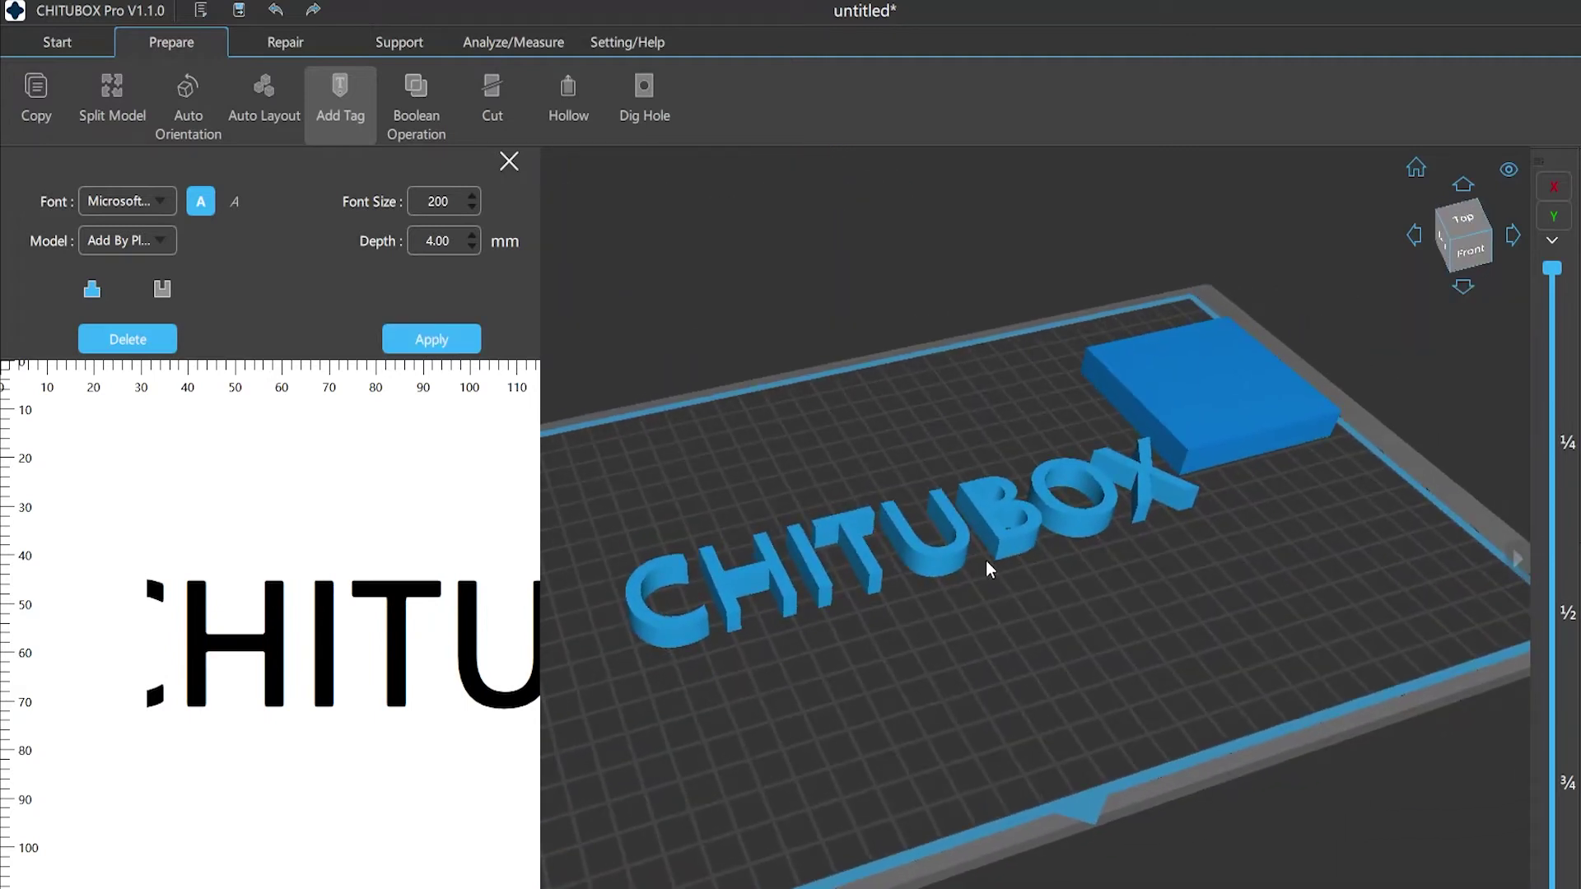
{"action": "left_click_drag", "start_coordinate": [967, 694], "coordinate": [955, 668]}
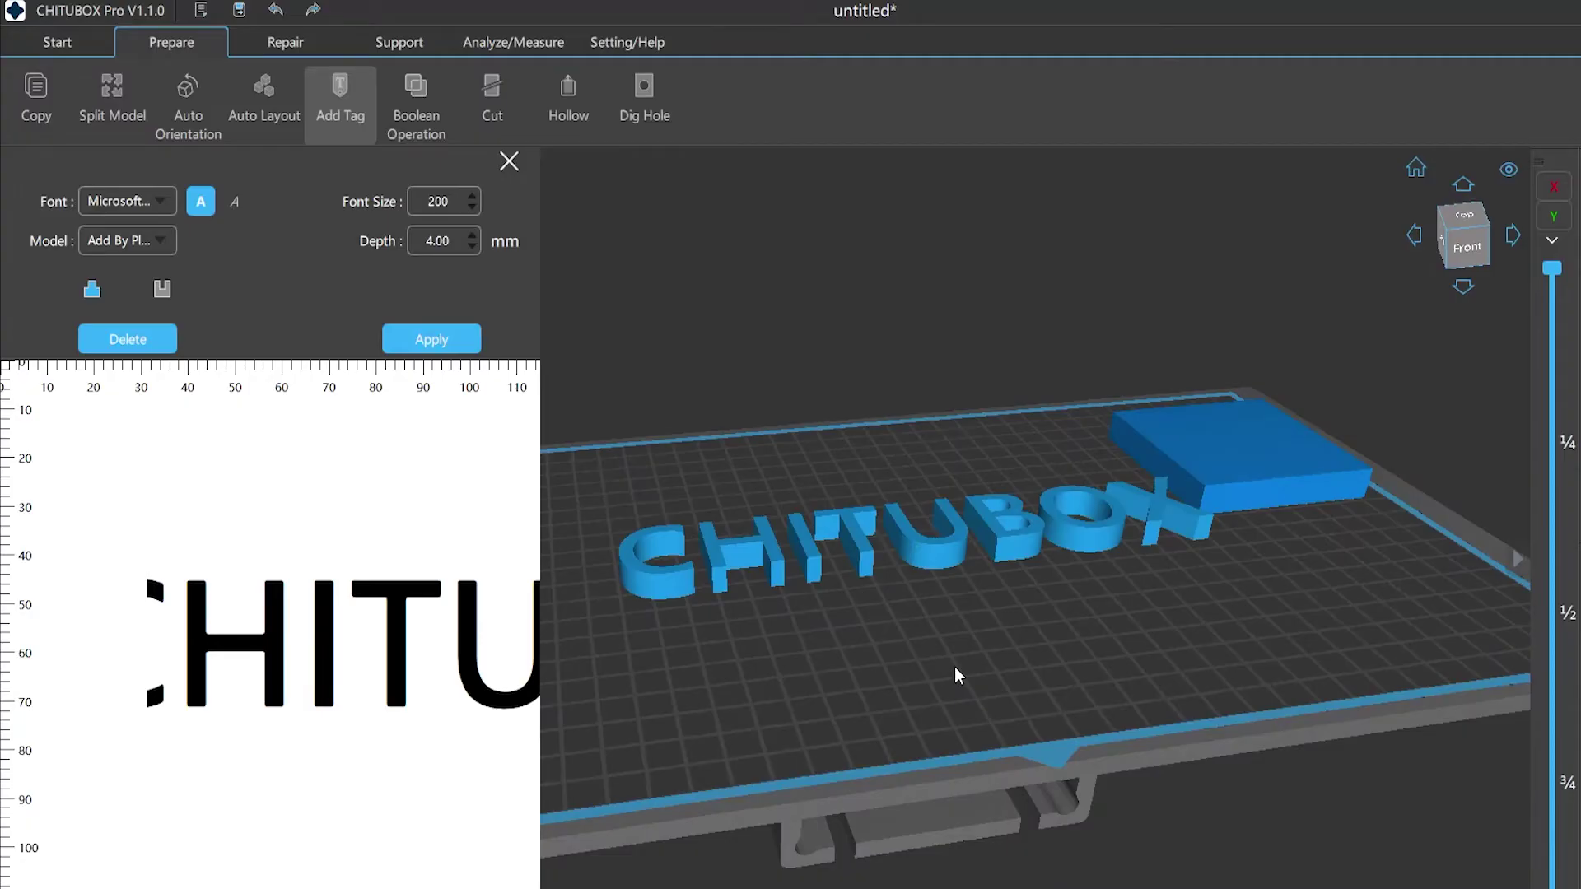
Step: Raise the tag depth to 4.40 mm, clear the tag text, and apply the settings
{"action": "left_click", "coordinate": [472, 234]}
{"action": "left_click", "coordinate": [430, 341]}
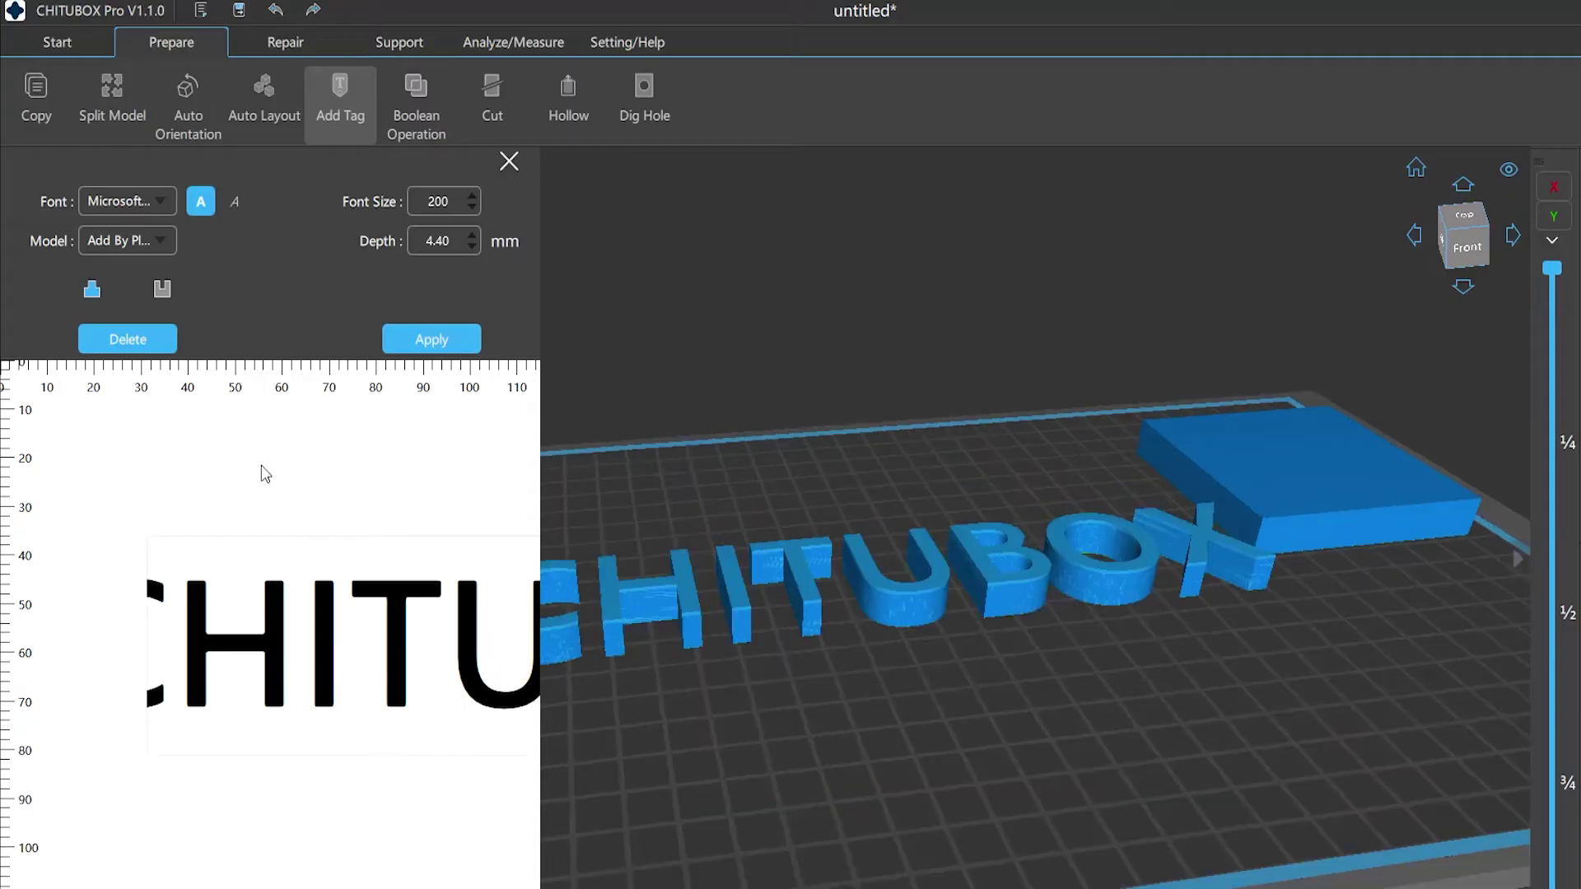
{"action": "left_click", "coordinate": [132, 340]}
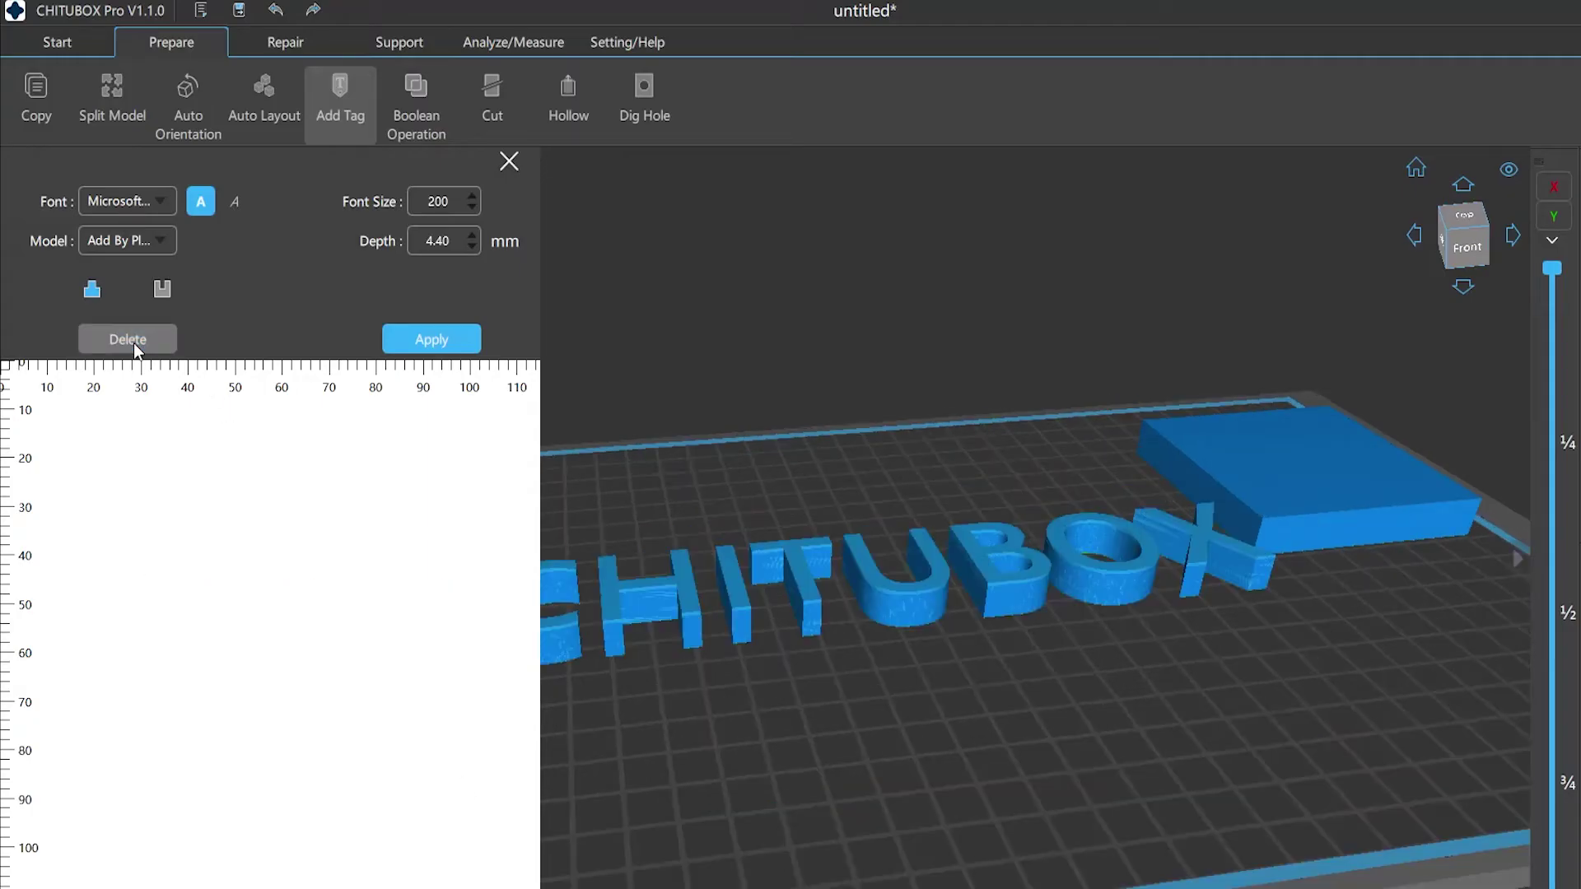
{"action": "left_click", "coordinate": [427, 341]}
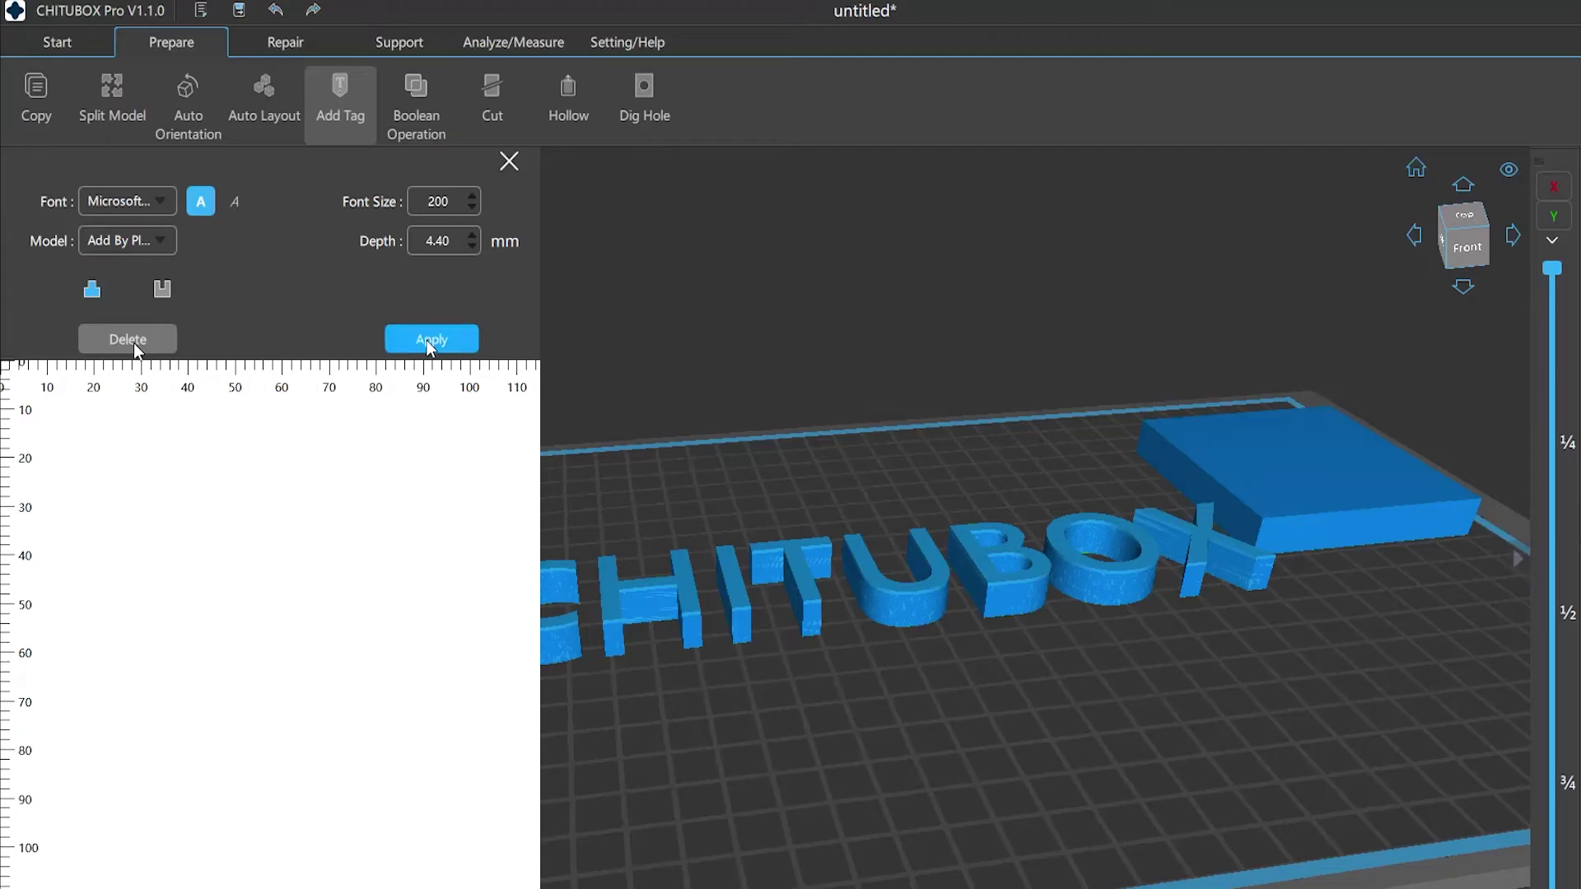
Step: Zoom and pan the tag preview, then move on to the plate of supported models
{"action": "scroll", "coordinate": [171, 686], "scroll_direction": "down", "scroll_amount": 1}
{"action": "scroll", "coordinate": [171, 685], "scroll_direction": "down", "scroll_amount": 2}
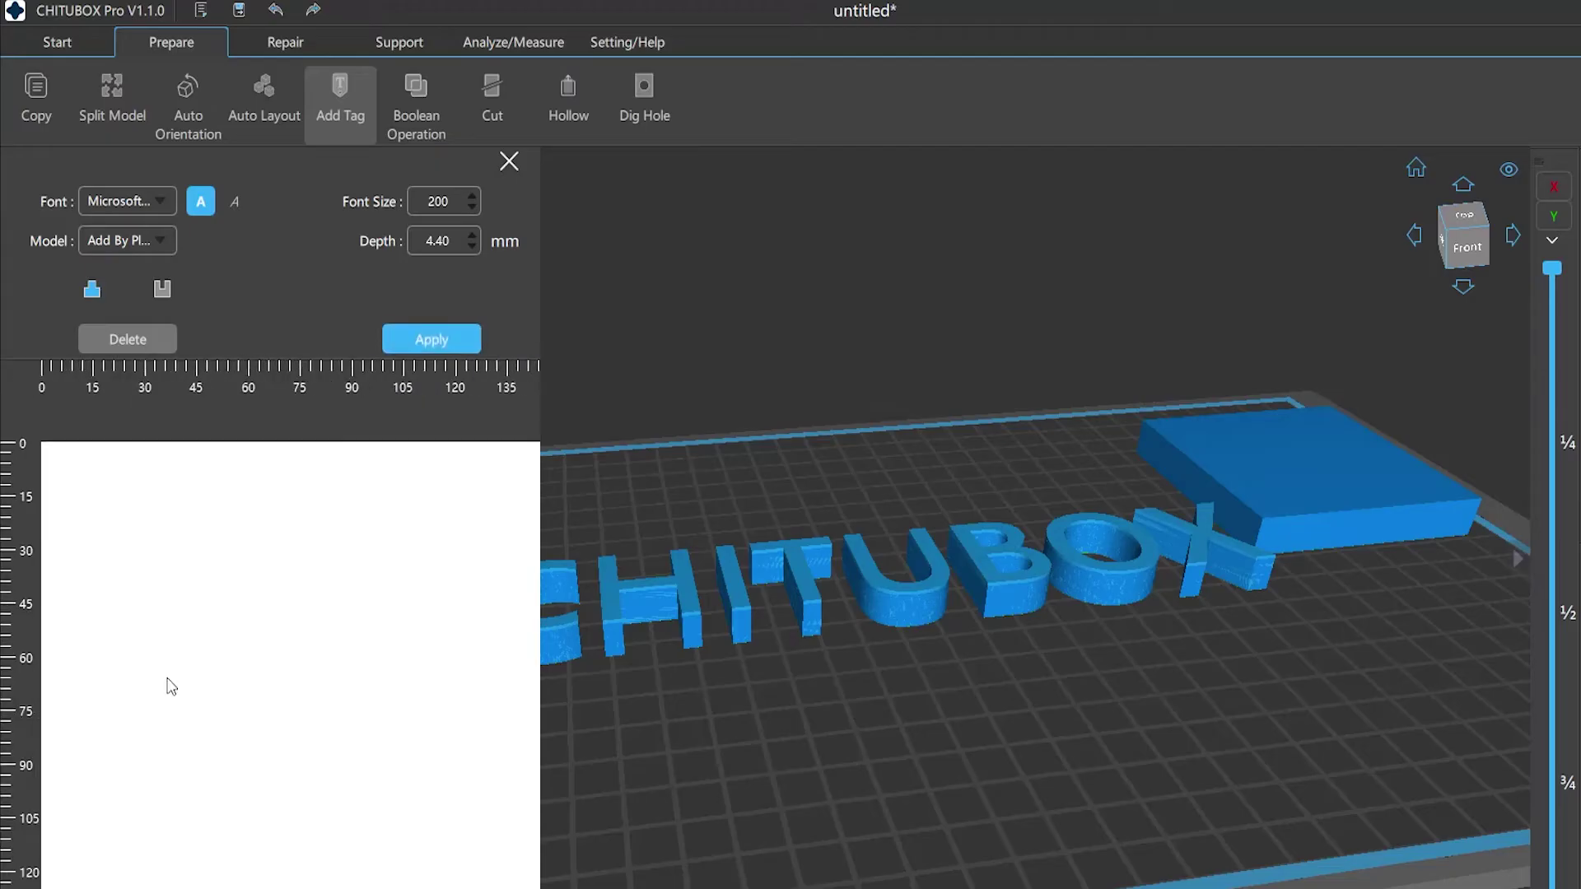
{"action": "scroll", "coordinate": [170, 686], "scroll_direction": "down", "scroll_amount": 2}
{"action": "scroll", "coordinate": [170, 686], "scroll_direction": "down", "scroll_amount": 1}
{"action": "scroll", "coordinate": [171, 686], "scroll_direction": "down", "scroll_amount": 1}
{"action": "scroll", "coordinate": [170, 686], "scroll_direction": "up", "scroll_amount": 2}
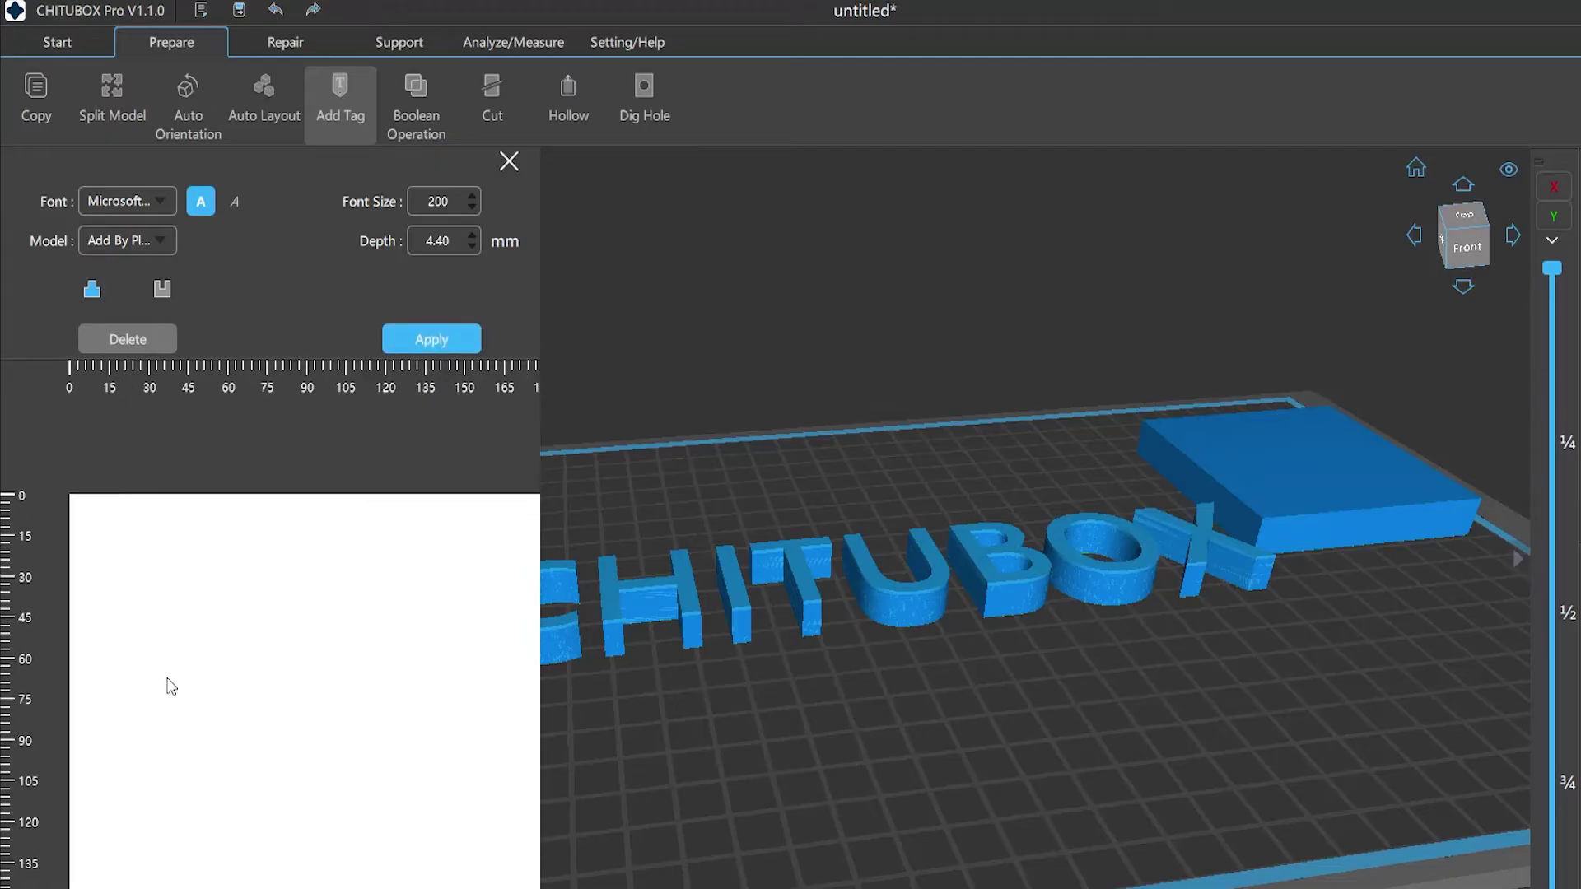
{"action": "mouse_move", "coordinate": [171, 686]}
{"action": "left_mouse_down"}
{"action": "mouse_move", "coordinate": [395, 709]}
{"action": "mouse_move", "coordinate": [208, 547]}
{"action": "mouse_move", "coordinate": [102, 688]}
{"action": "mouse_move", "coordinate": [22, 540]}
{"action": "left_mouse_up"}
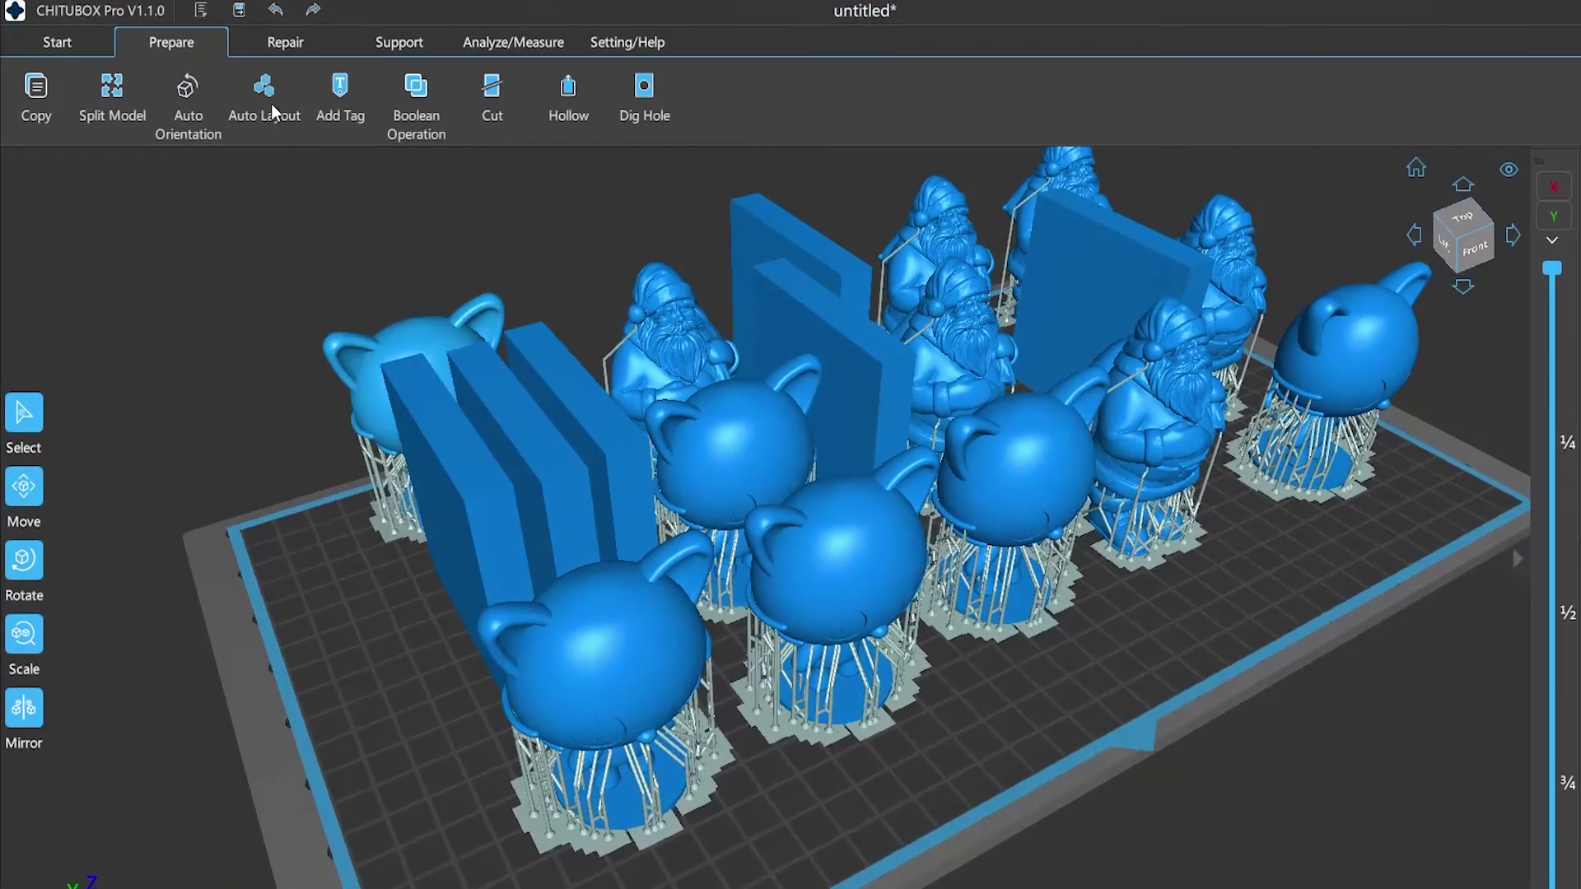
Step: Auto-arrange all models with Minimal Area layout, inspect the result, and return to the Auto Layout settings
{"action": "left_click", "coordinate": [229, 87]}
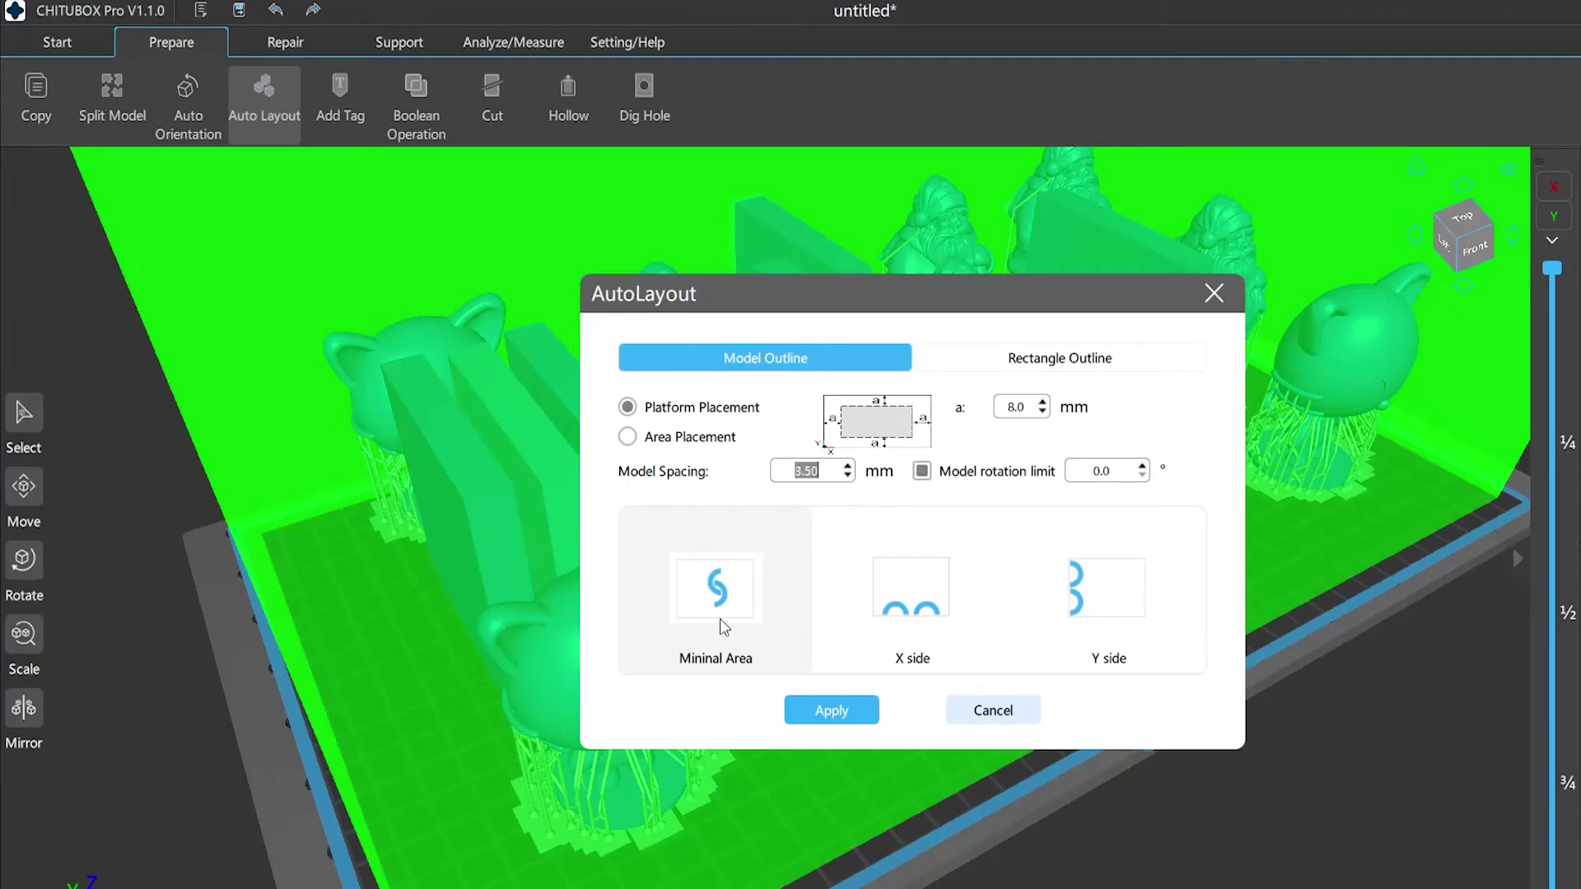
{"action": "left_click", "coordinate": [830, 711]}
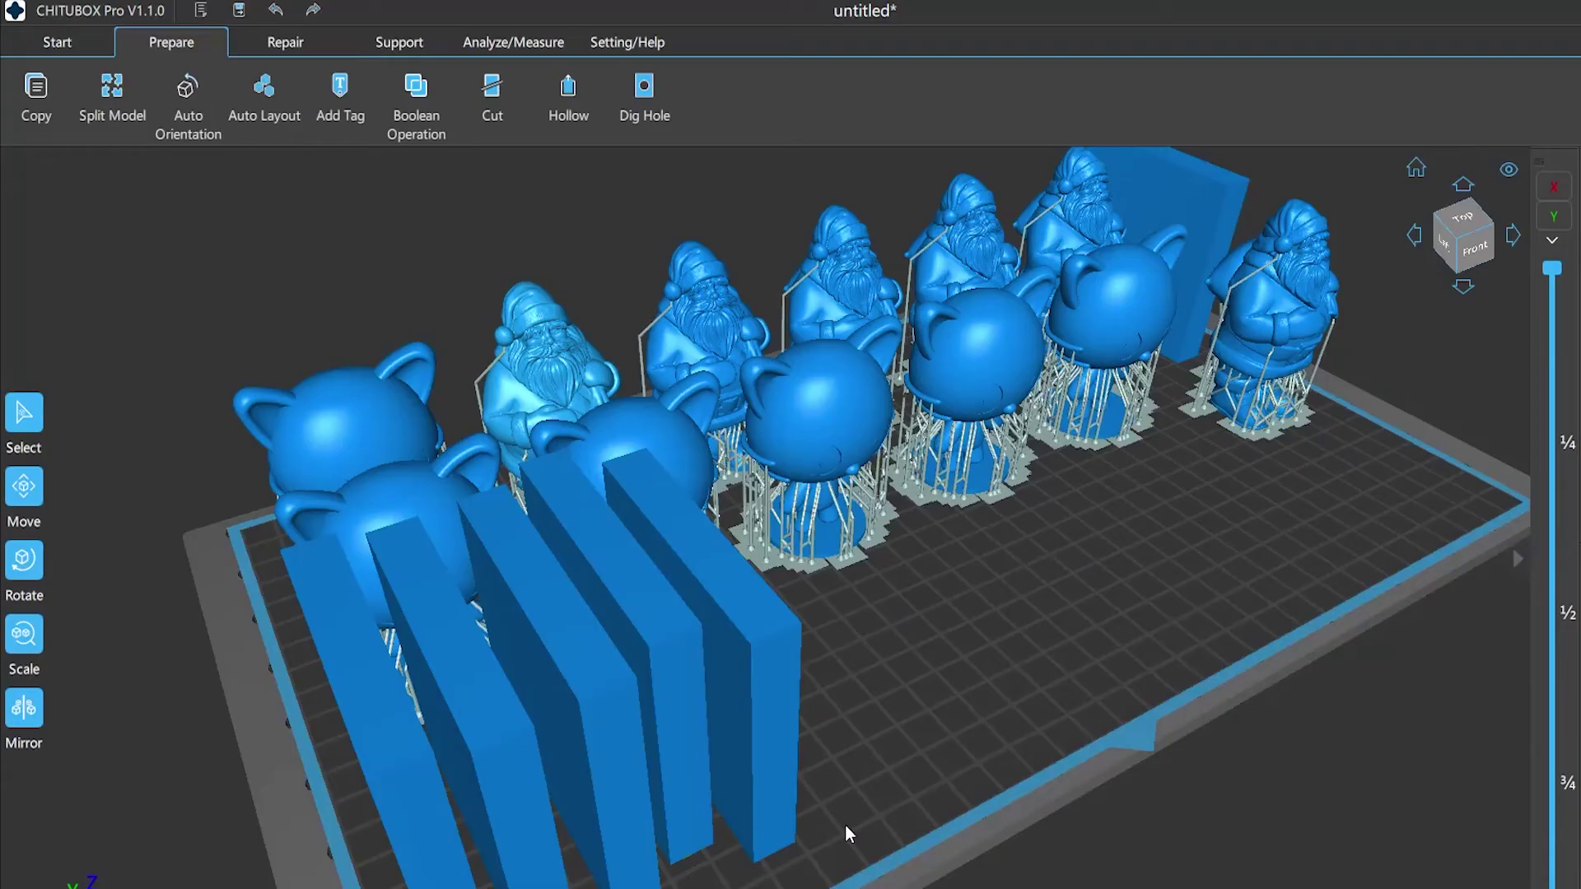
{"action": "scroll", "coordinate": [845, 823], "scroll_direction": "down", "scroll_amount": 2}
{"action": "left_click_drag", "start_coordinate": [916, 800], "coordinate": [866, 793]}
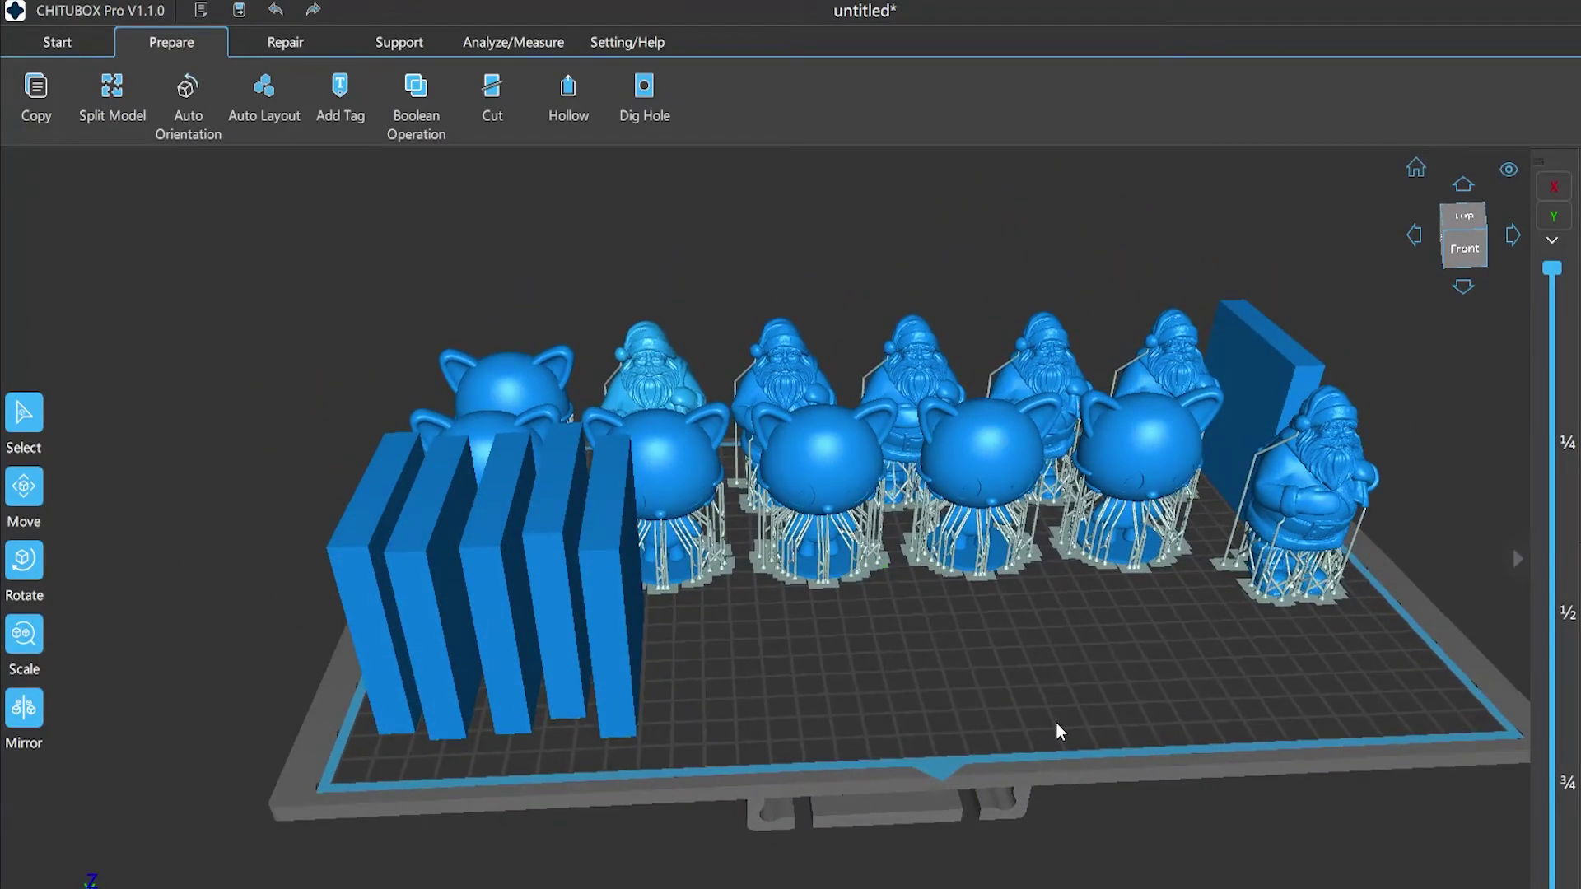
{"action": "left_click_drag", "start_coordinate": [1059, 730], "coordinate": [852, 751]}
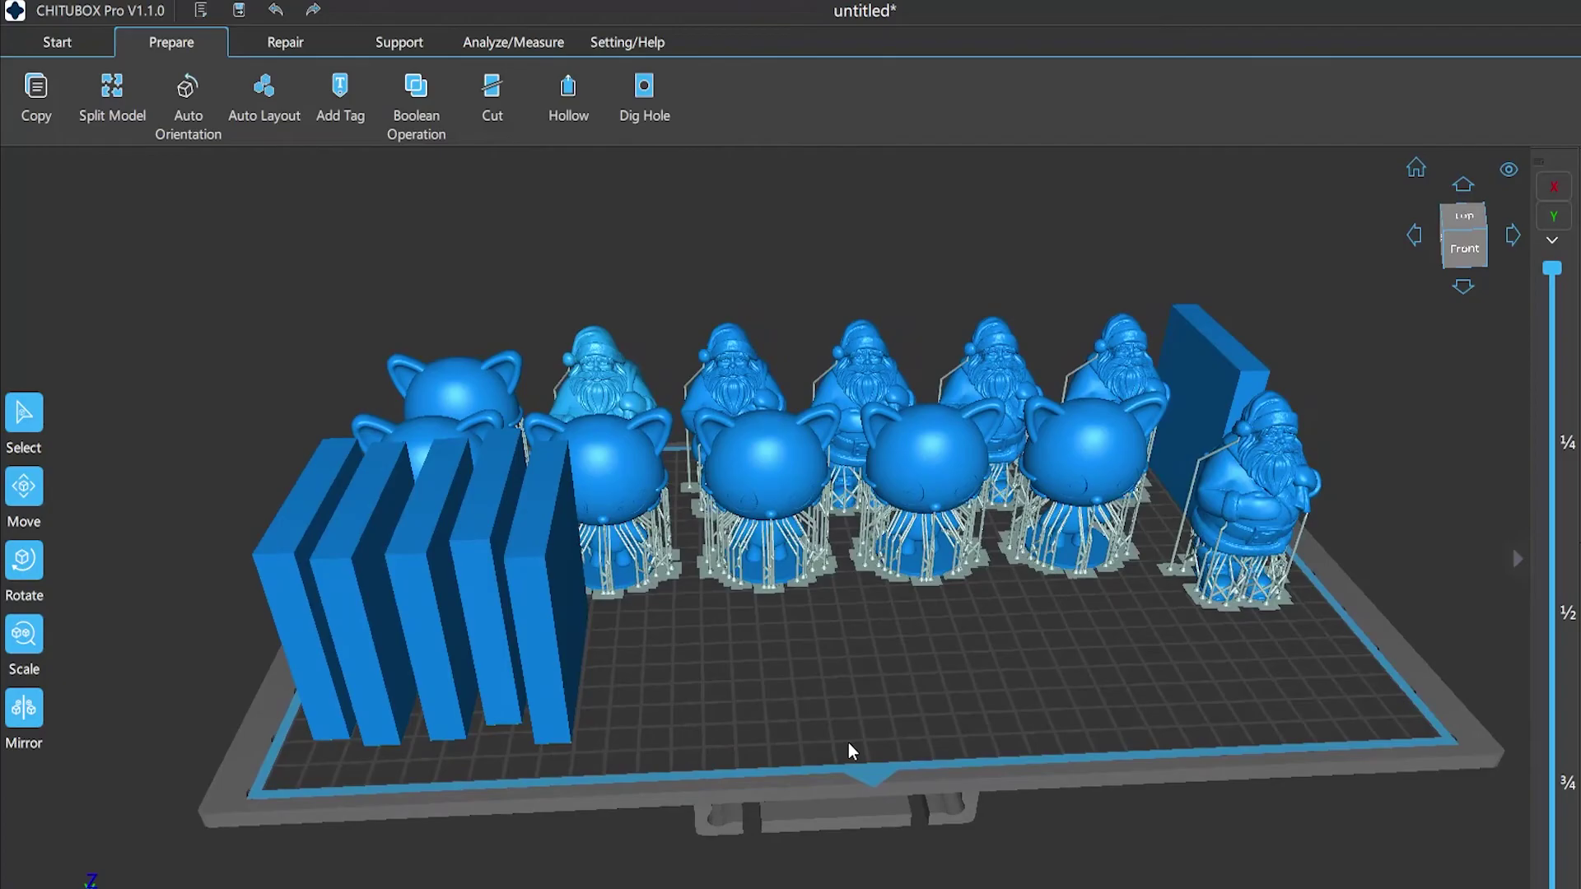
{"action": "left_click", "coordinate": [258, 91]}
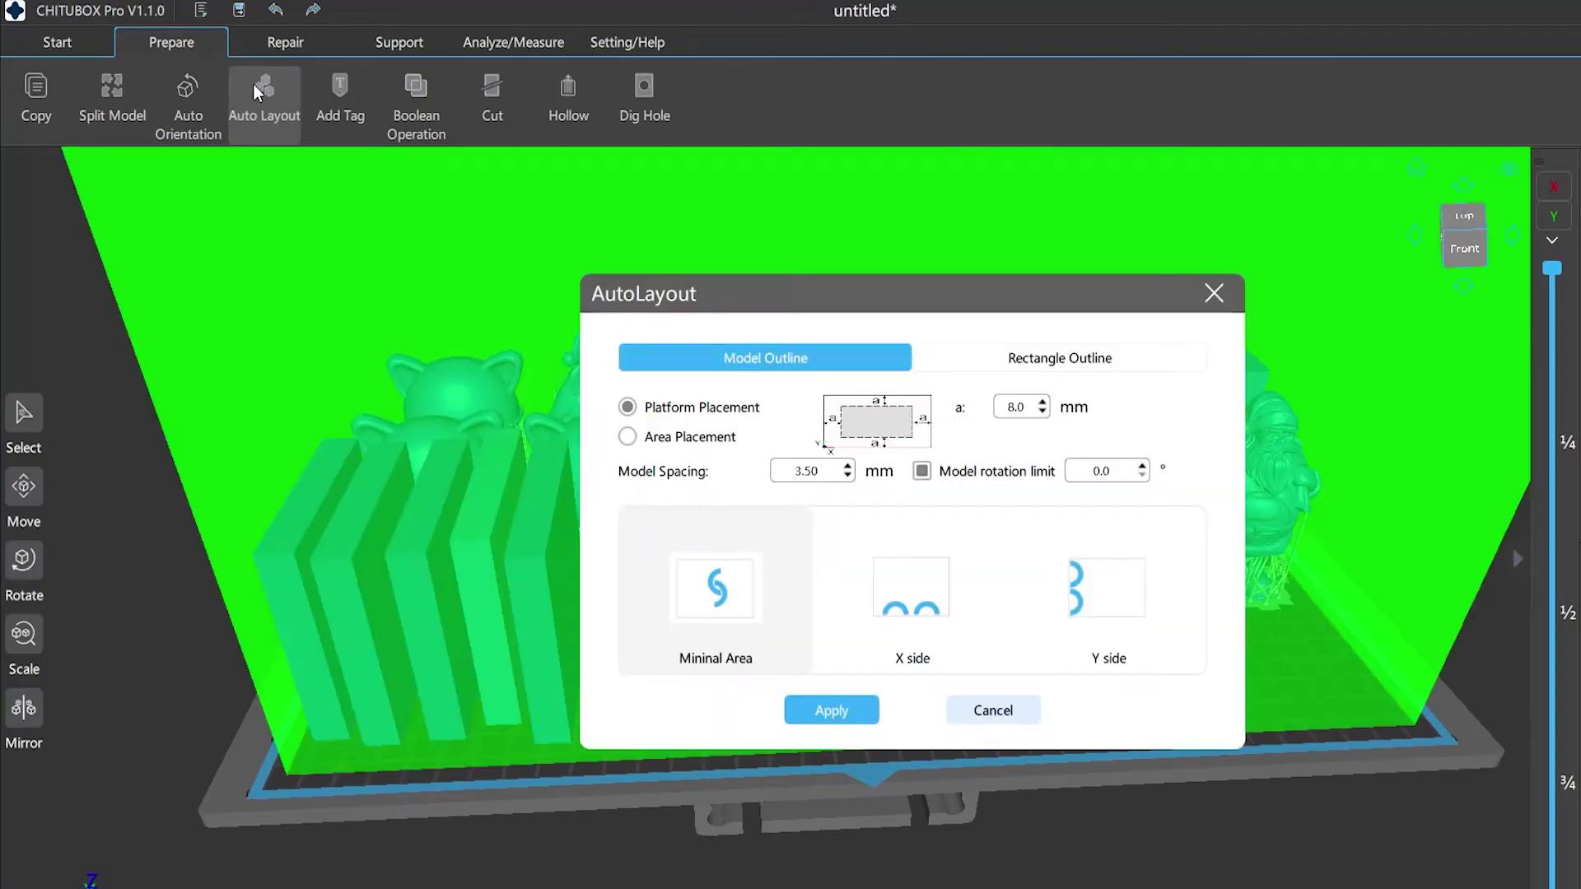
{"action": "left_click", "coordinate": [847, 476]}
{"action": "left_click", "coordinate": [847, 476]}
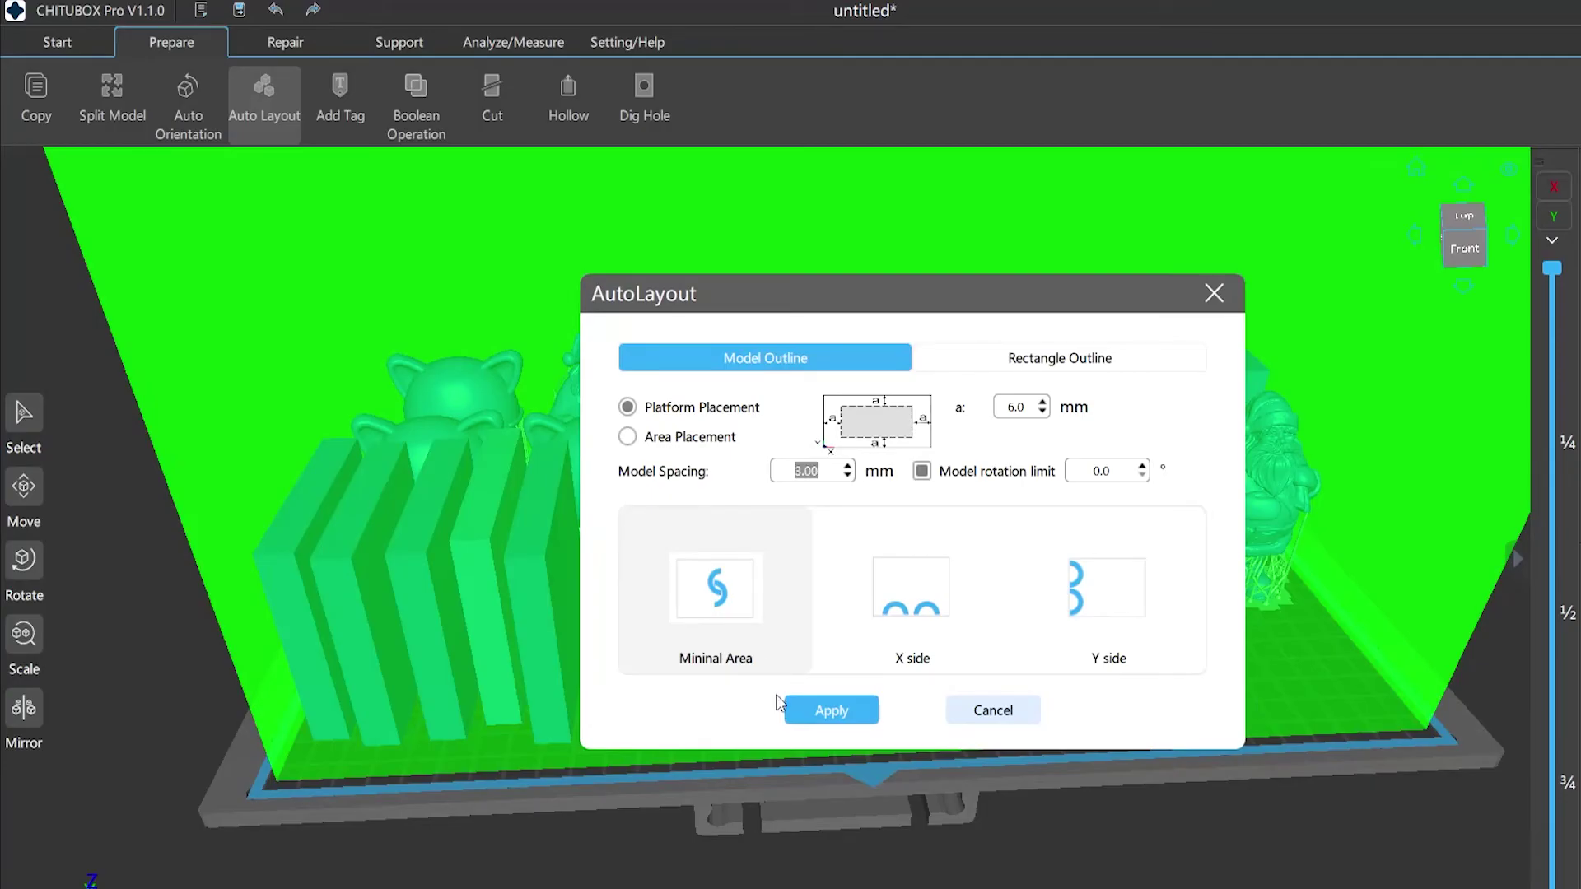
{"action": "left_click", "coordinate": [831, 710]}
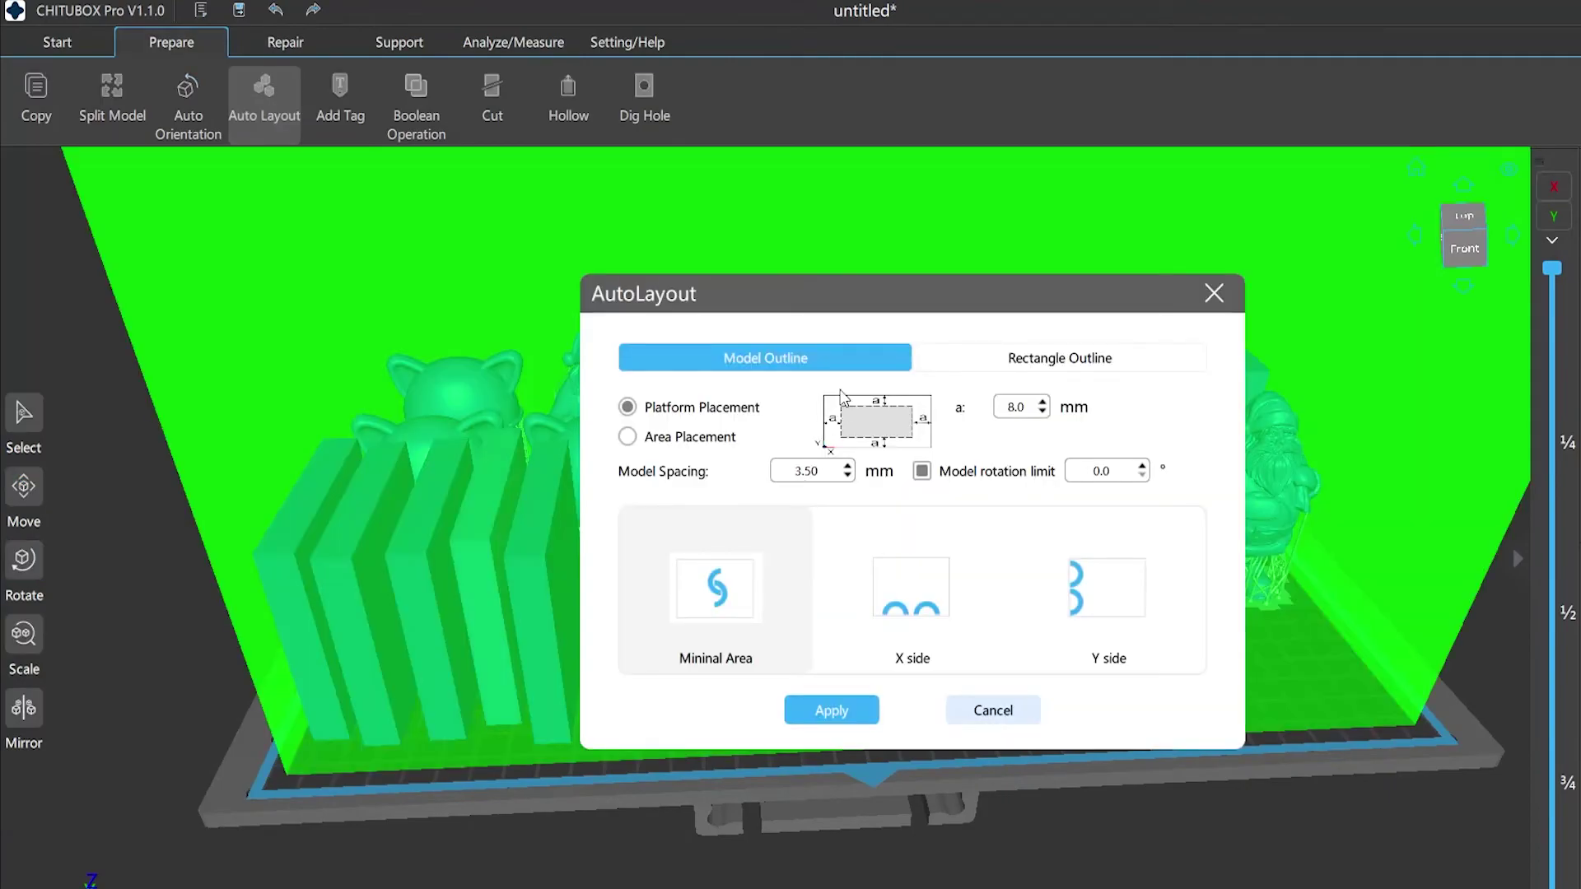
Step: Try Rectangle Outline and Area Placement, then revert to Model Outline with a 6.0 mm platform margin
{"action": "left_click", "coordinate": [1001, 362]}
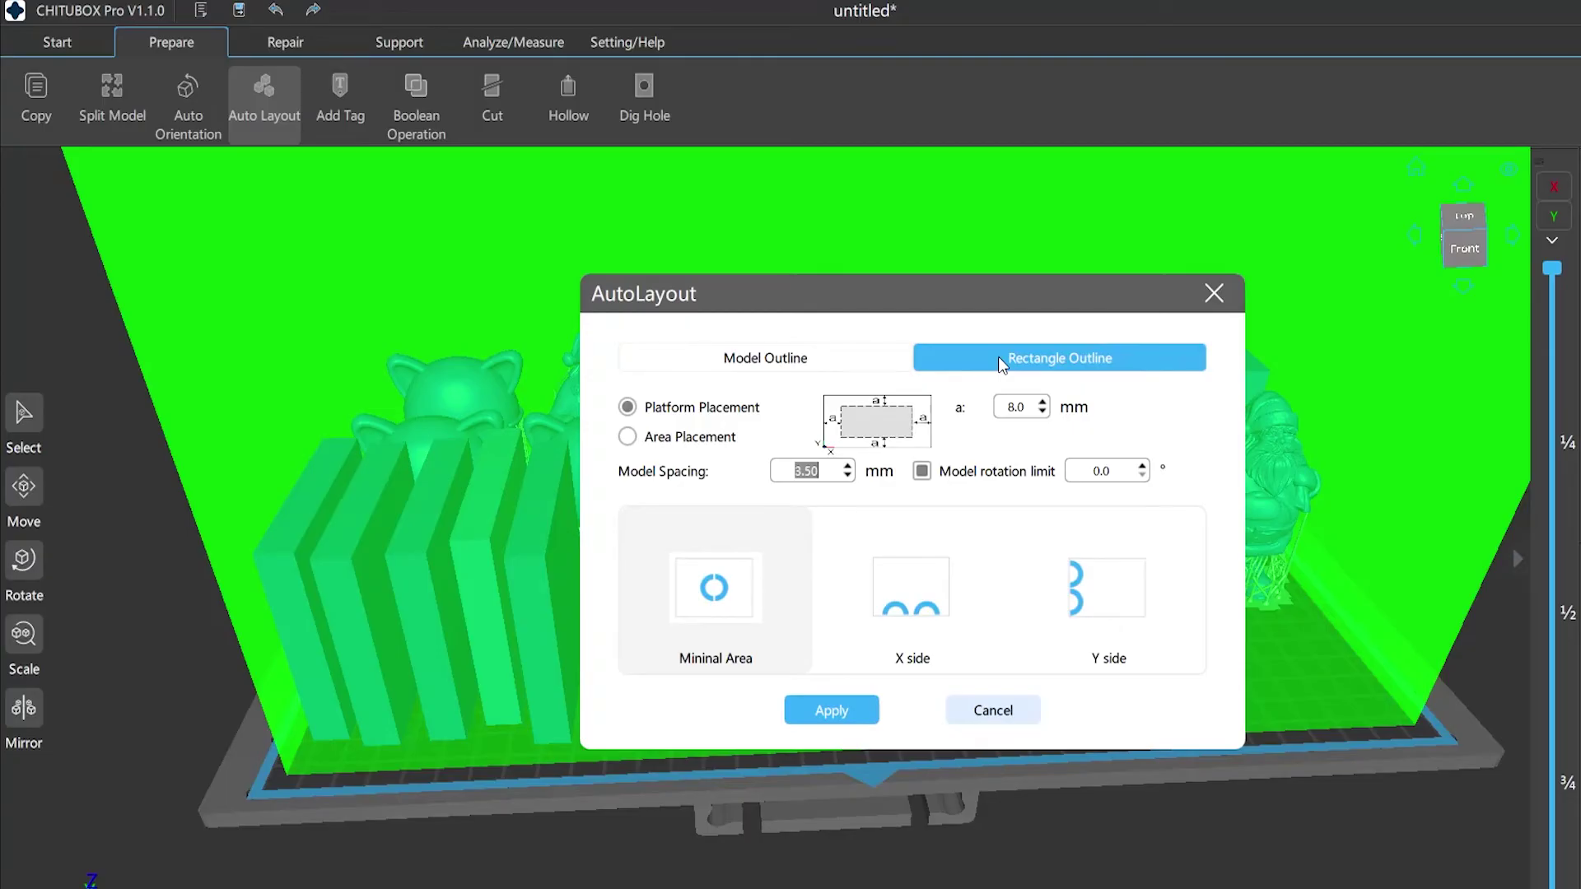
{"action": "left_click", "coordinate": [628, 437]}
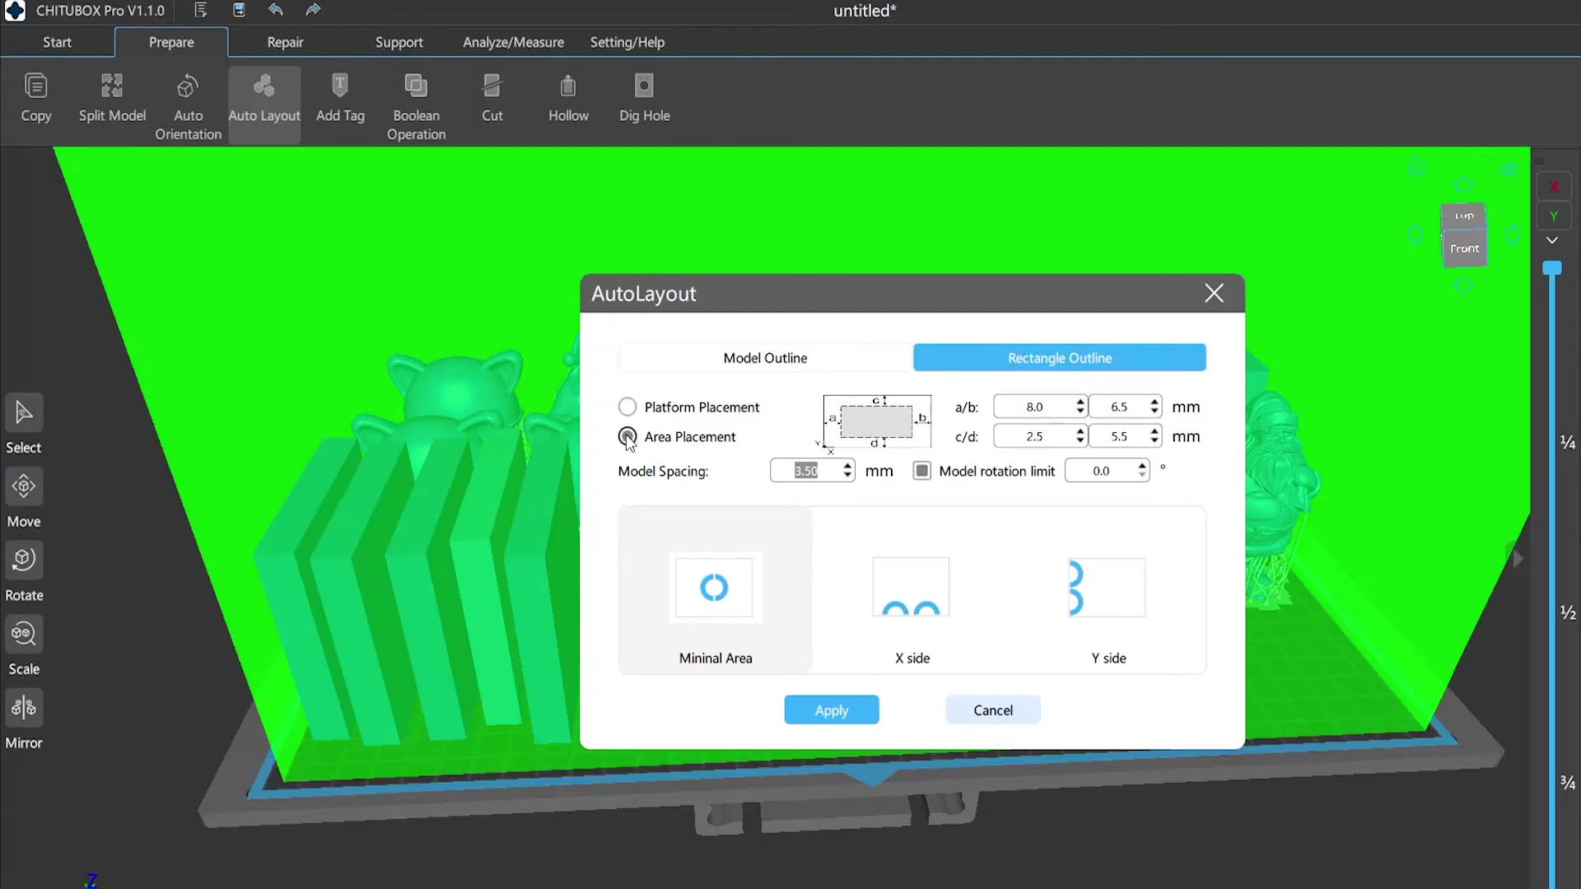
{"action": "left_click", "coordinate": [628, 408]}
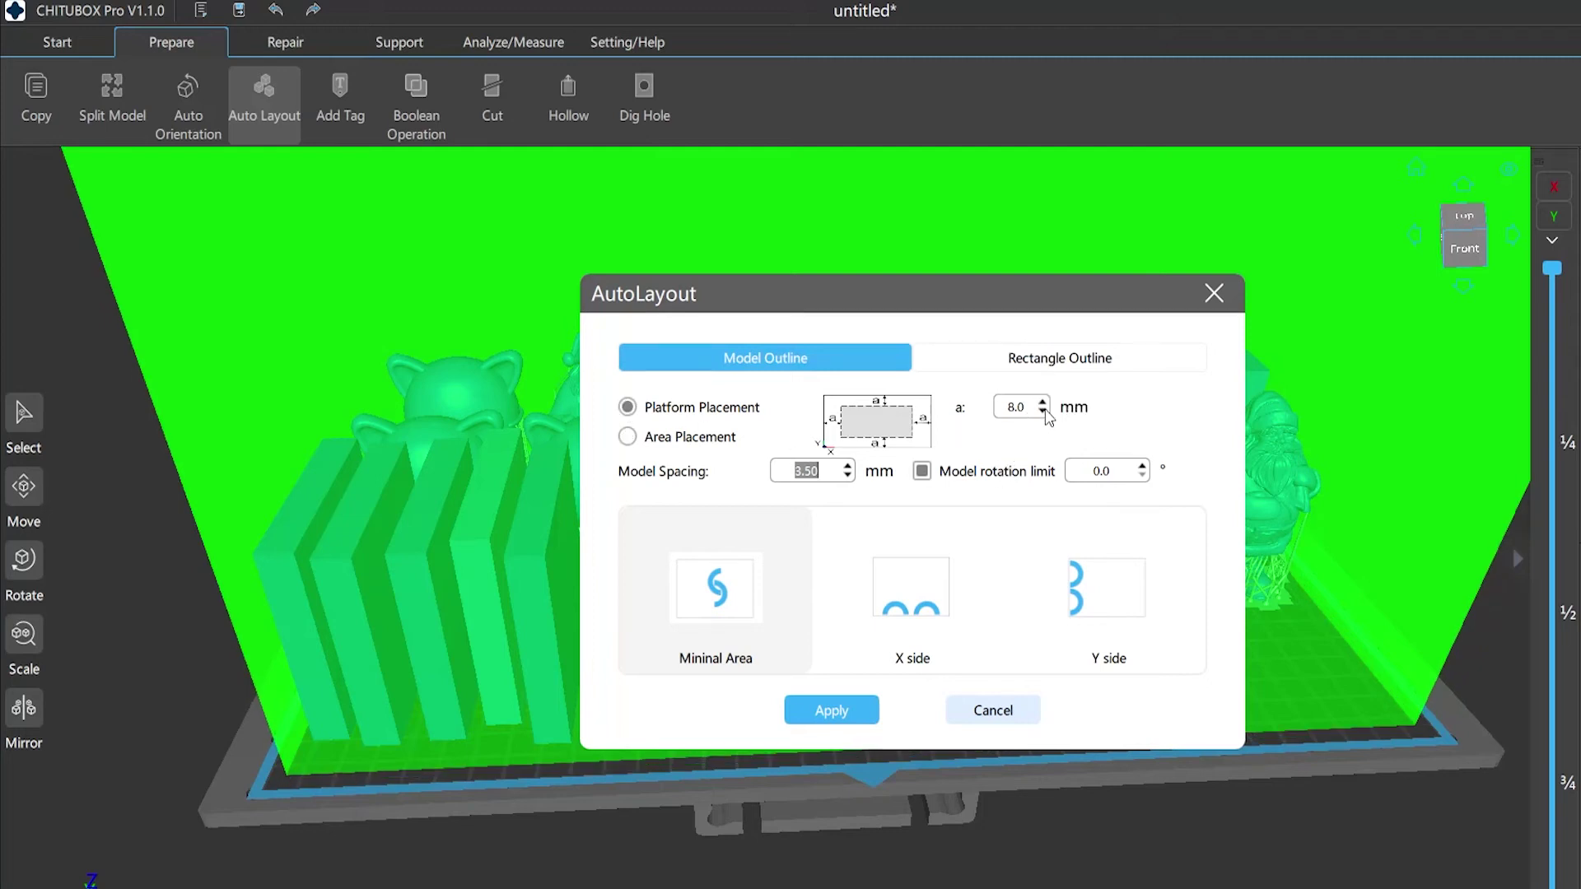
{"action": "left_click", "coordinate": [1048, 418]}
{"action": "left_click", "coordinate": [1044, 412]}
{"action": "left_click", "coordinate": [1044, 406]}
{"action": "left_click", "coordinate": [1044, 412]}
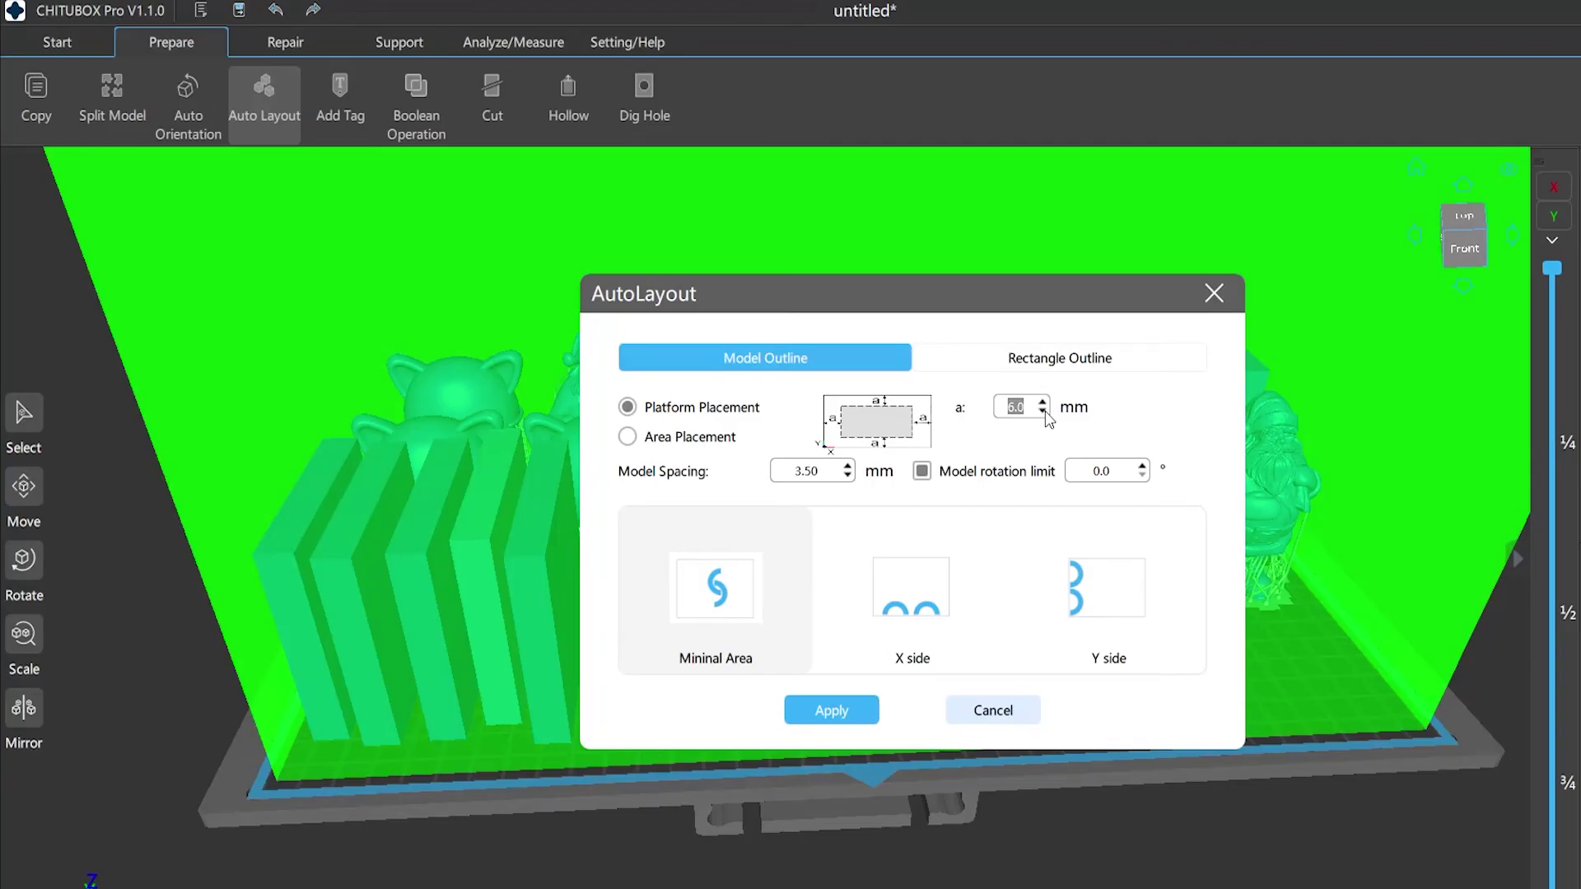
Step: Set the area margins to a 11.5, b 4.0, c 4.0 and d 7.5
{"action": "left_click", "coordinate": [1079, 402]}
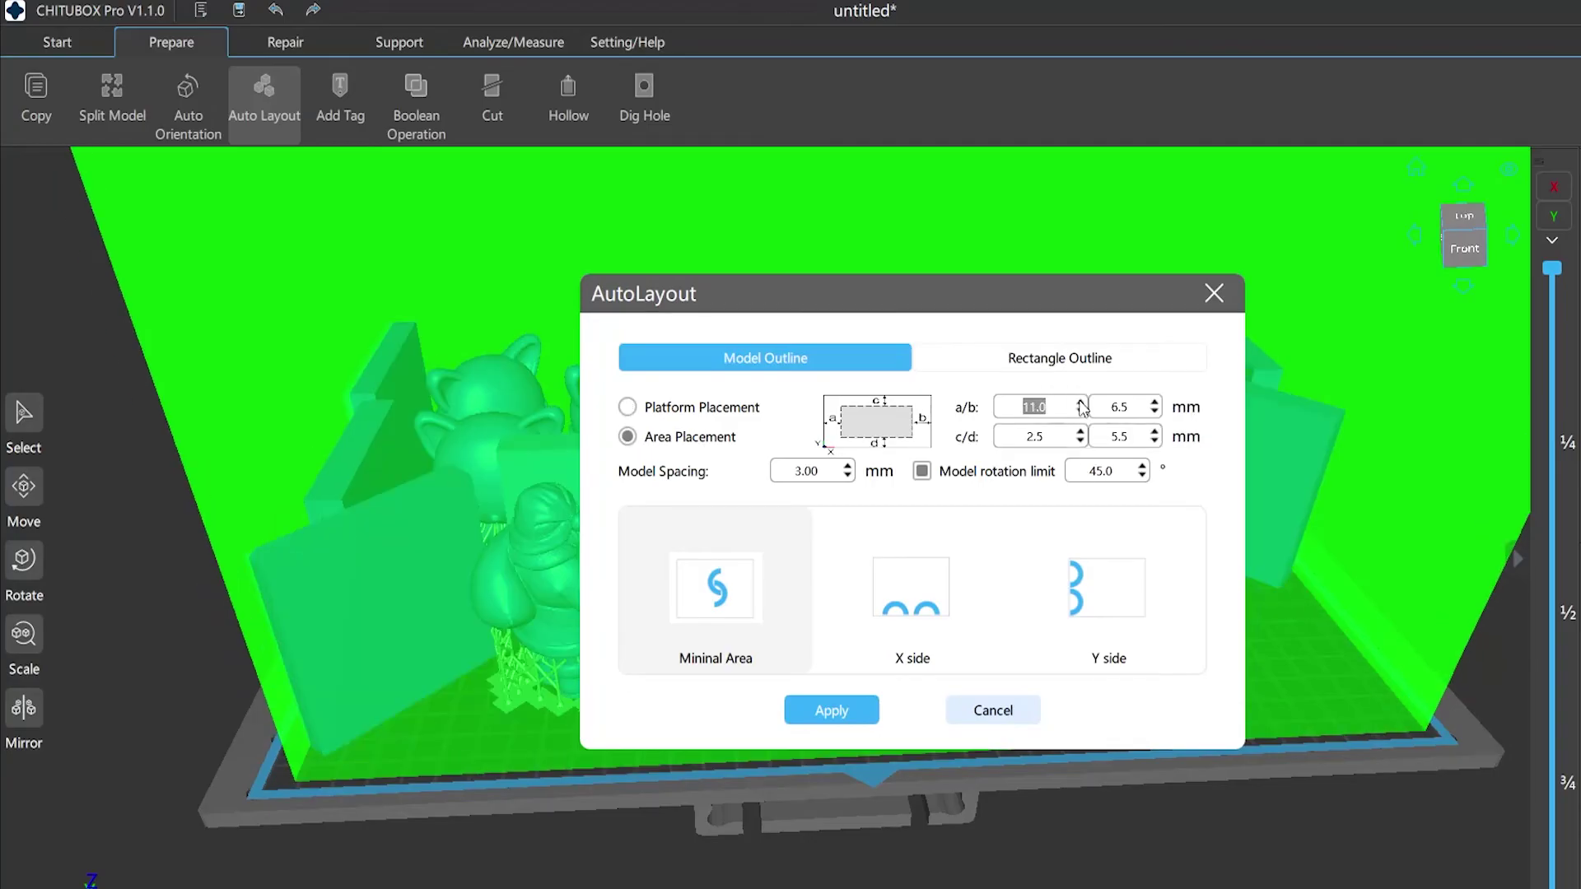
{"action": "left_click", "coordinate": [1156, 412]}
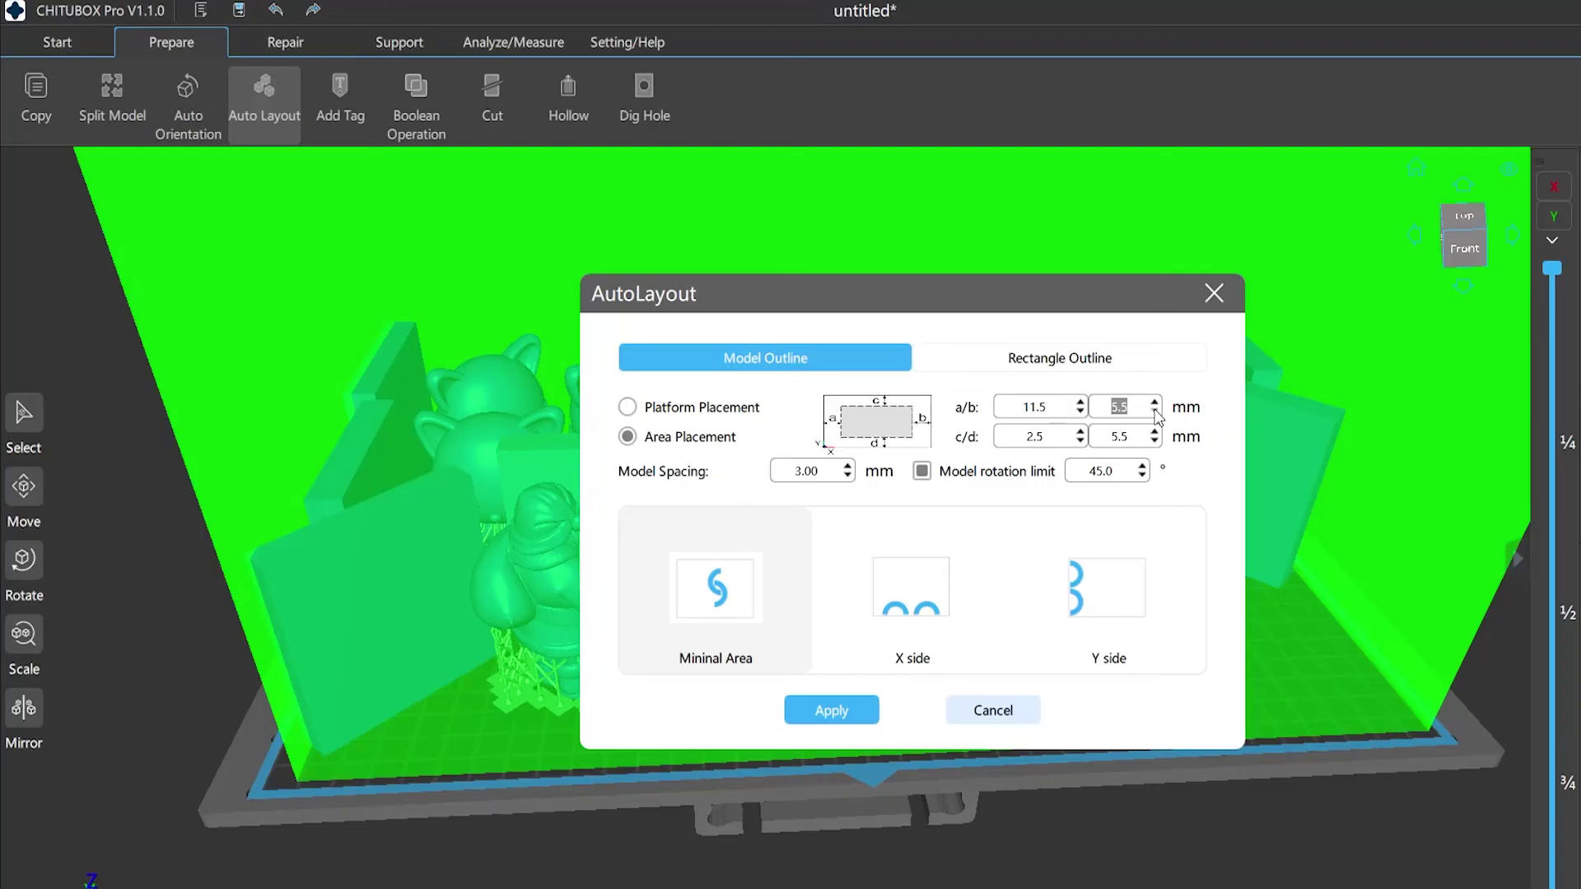
{"action": "left_click", "coordinate": [1080, 431]}
{"action": "left_click", "coordinate": [1079, 431]}
{"action": "left_click", "coordinate": [1079, 432]}
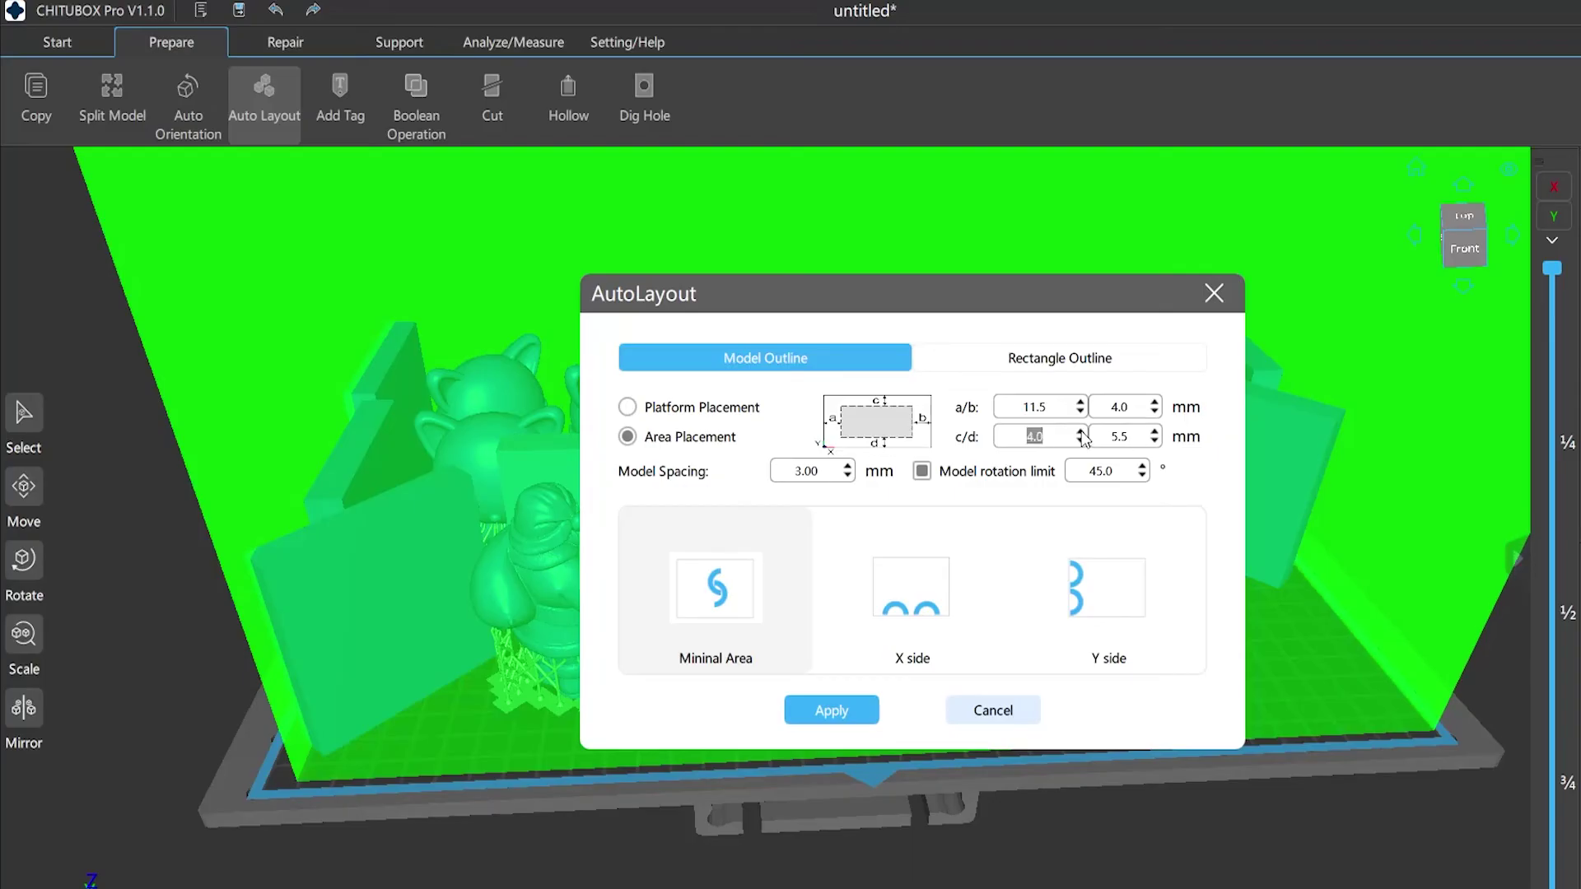
{"action": "left_click", "coordinate": [1156, 431]}
{"action": "left_click", "coordinate": [1155, 431]}
{"action": "left_click", "coordinate": [1155, 432]}
{"action": "left_click", "coordinate": [1156, 431]}
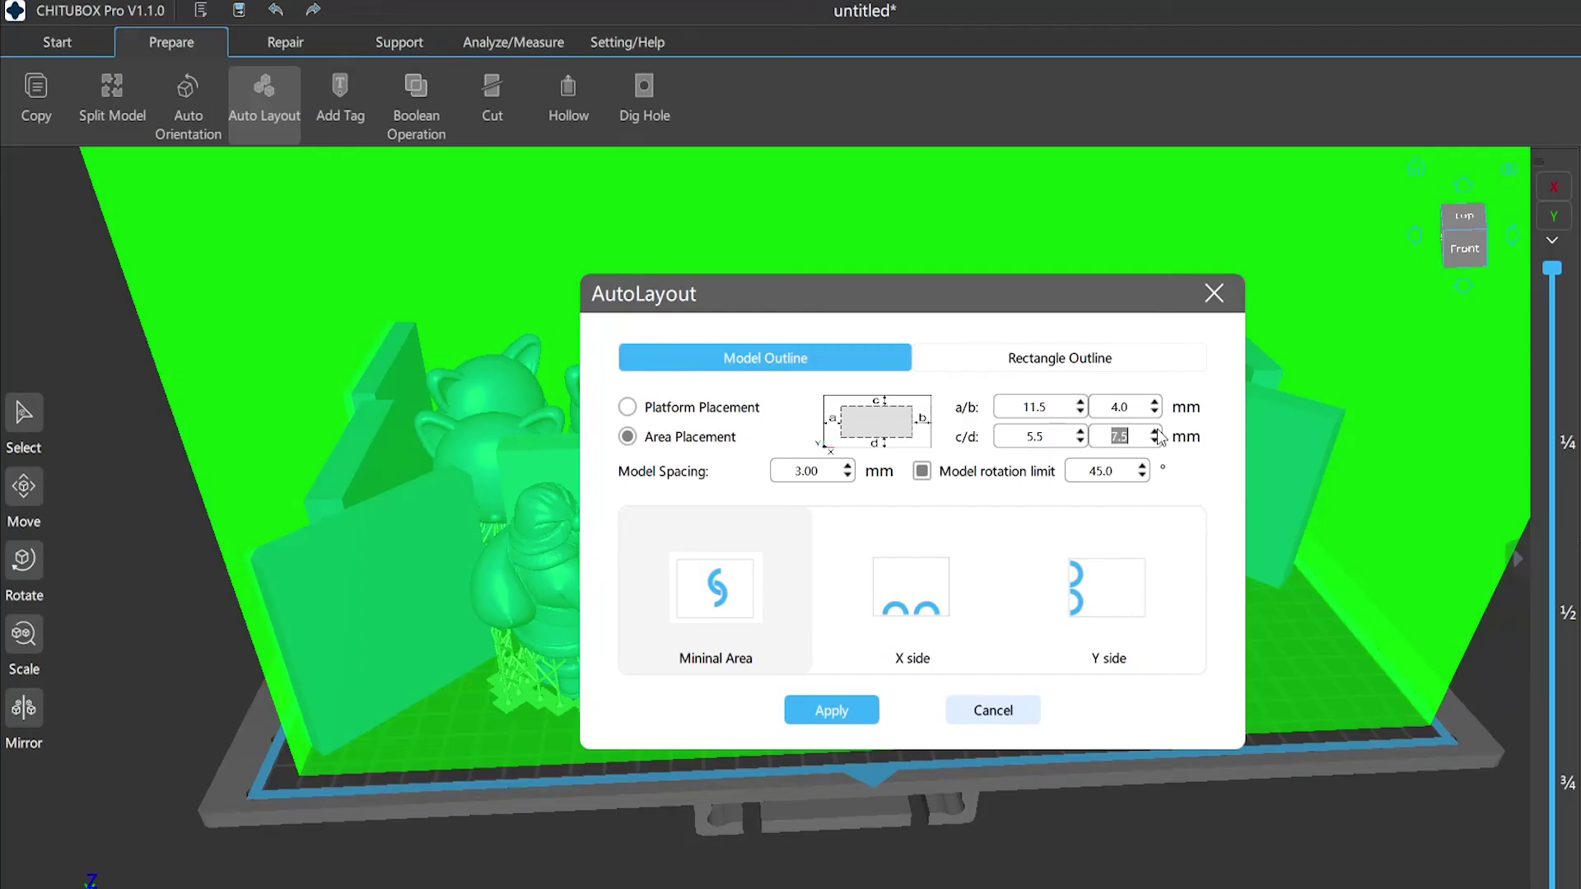
Step: Auto-arrange the models with 8 mm model spacing and view the plate from behind
{"action": "double_click", "coordinate": [848, 473]}
{"action": "type", "text": "8"}
{"action": "left_click", "coordinate": [859, 720]}
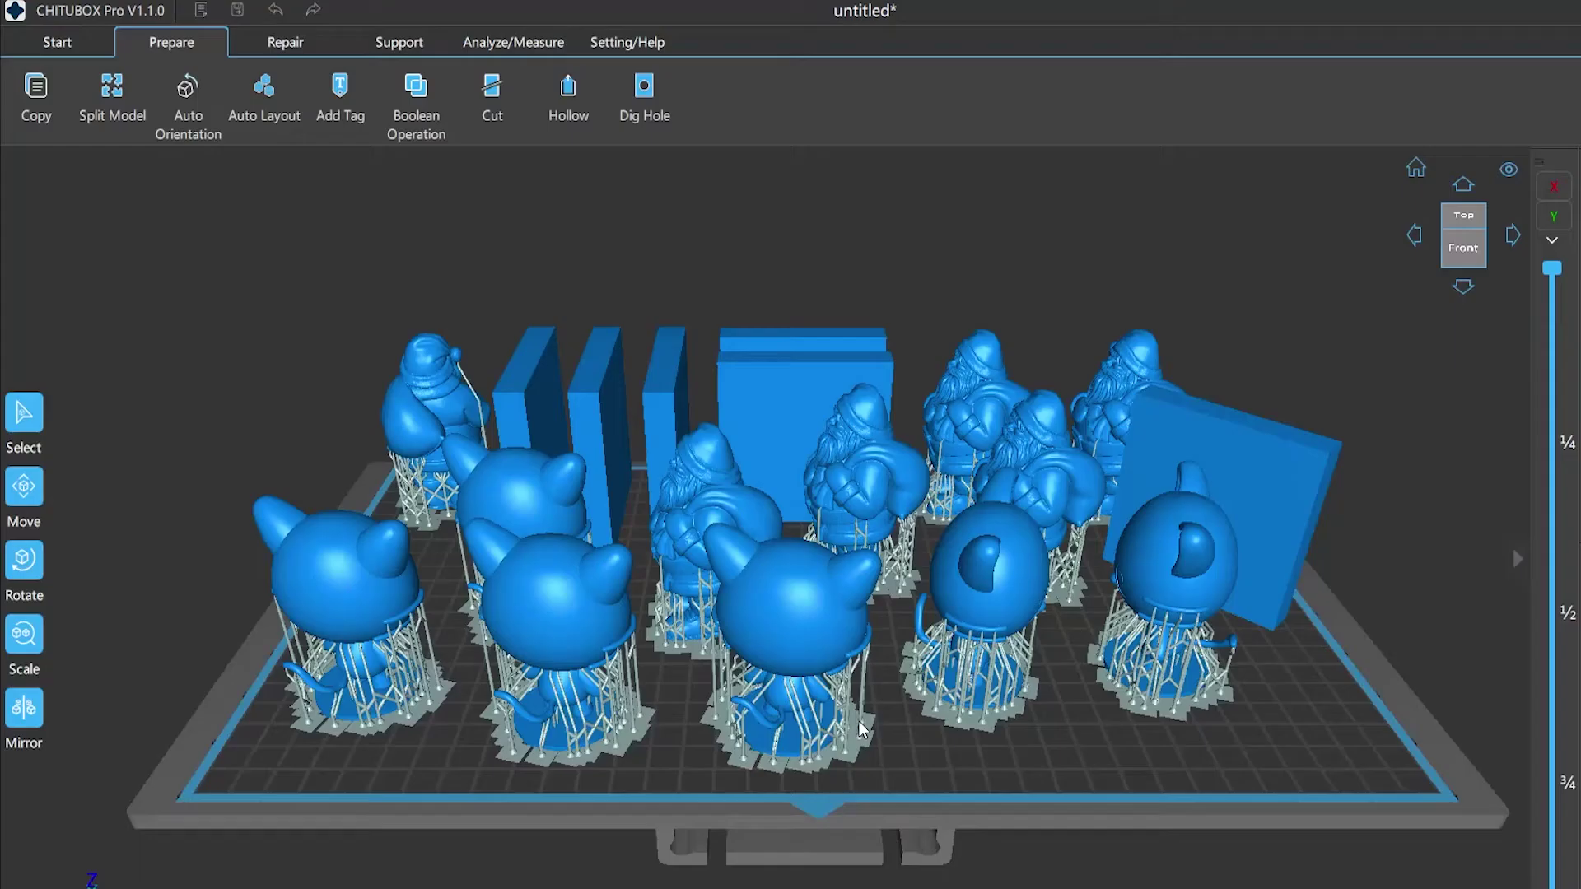
{"action": "left_click_drag", "start_coordinate": [1071, 776], "coordinate": [1361, 751]}
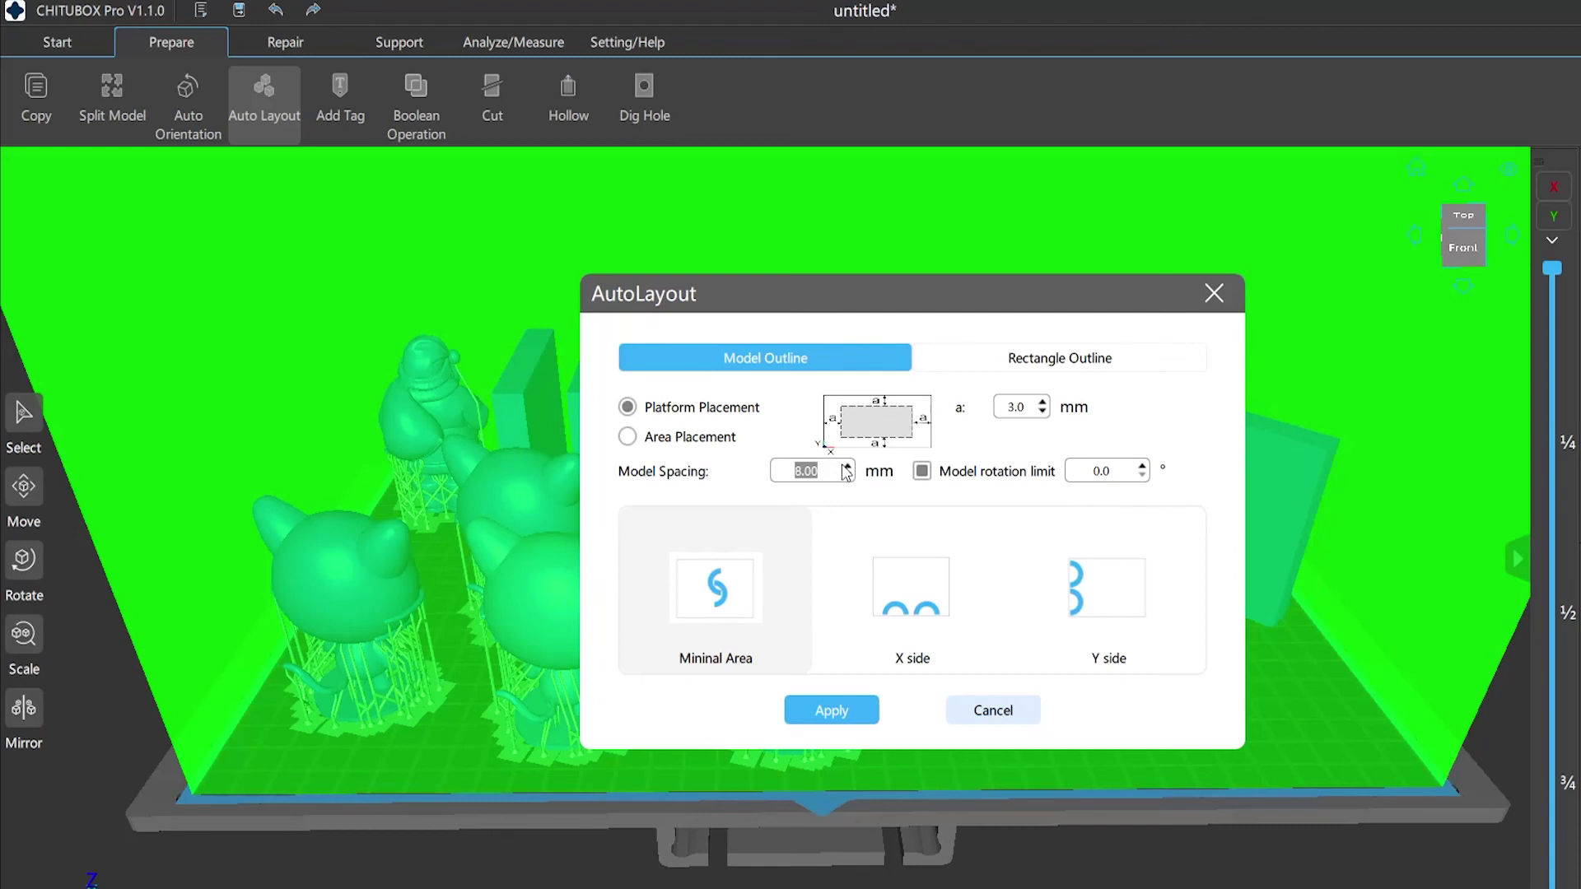
Step: Rearrange the models with 3.00 mm spacing and a 45° rotation limit
{"action": "type", "text": "3"}
{"action": "left_click", "coordinate": [1127, 475]}
{"action": "type", "text": "45"}
{"action": "left_click", "coordinate": [830, 710]}
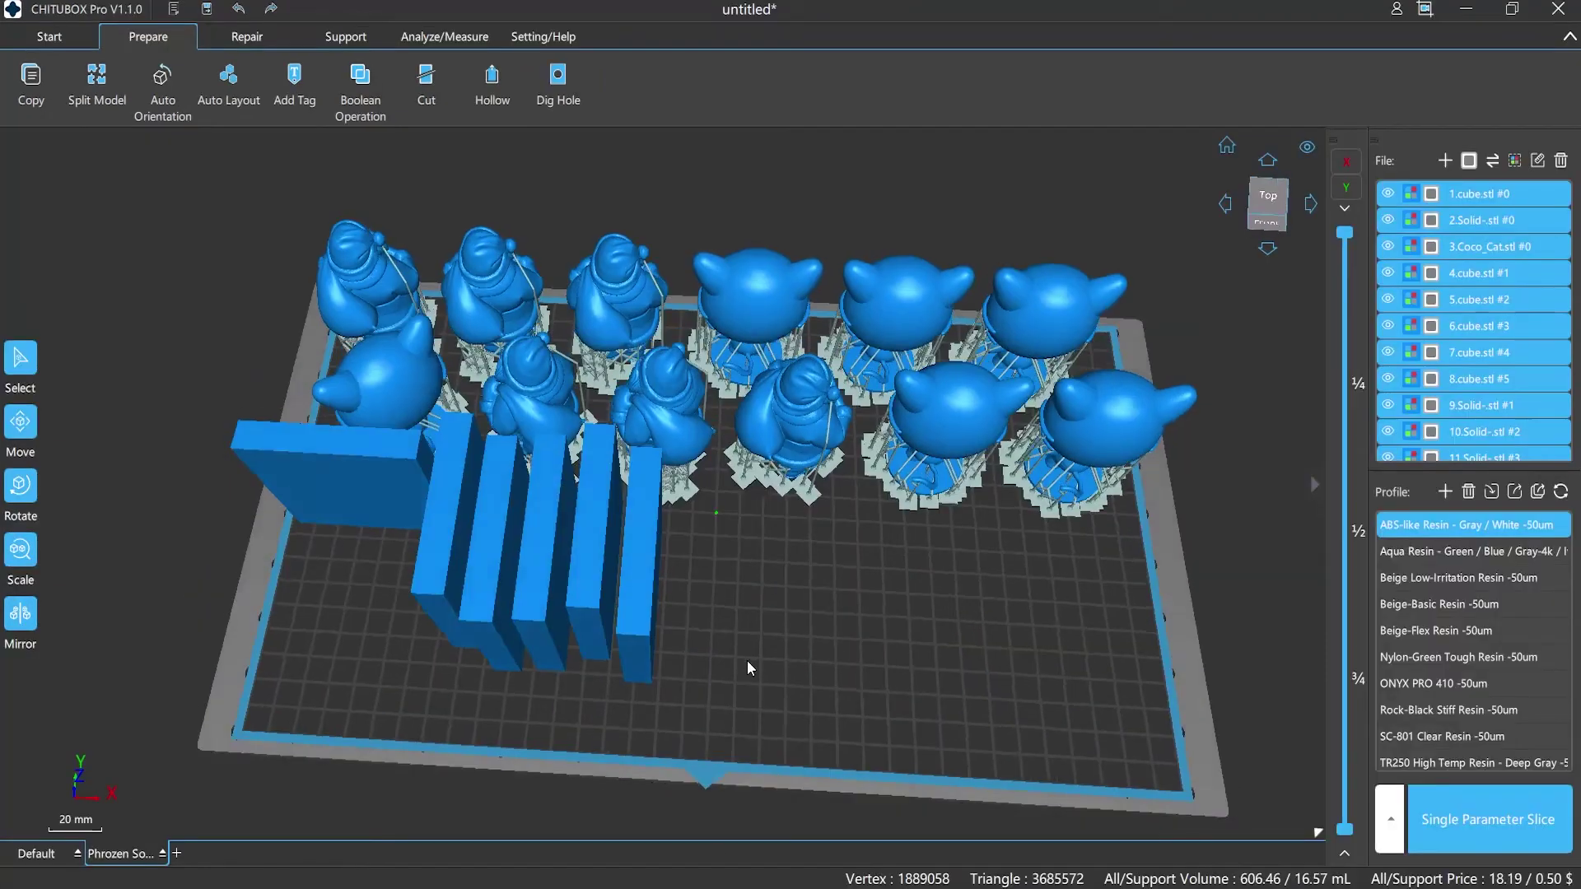
{"action": "mouse_move", "coordinate": [750, 667]}
{"action": "left_mouse_down"}
{"action": "mouse_move", "coordinate": [706, 653]}
{"action": "mouse_move", "coordinate": [989, 566]}
{"action": "mouse_move", "coordinate": [768, 605]}
{"action": "left_mouse_up"}
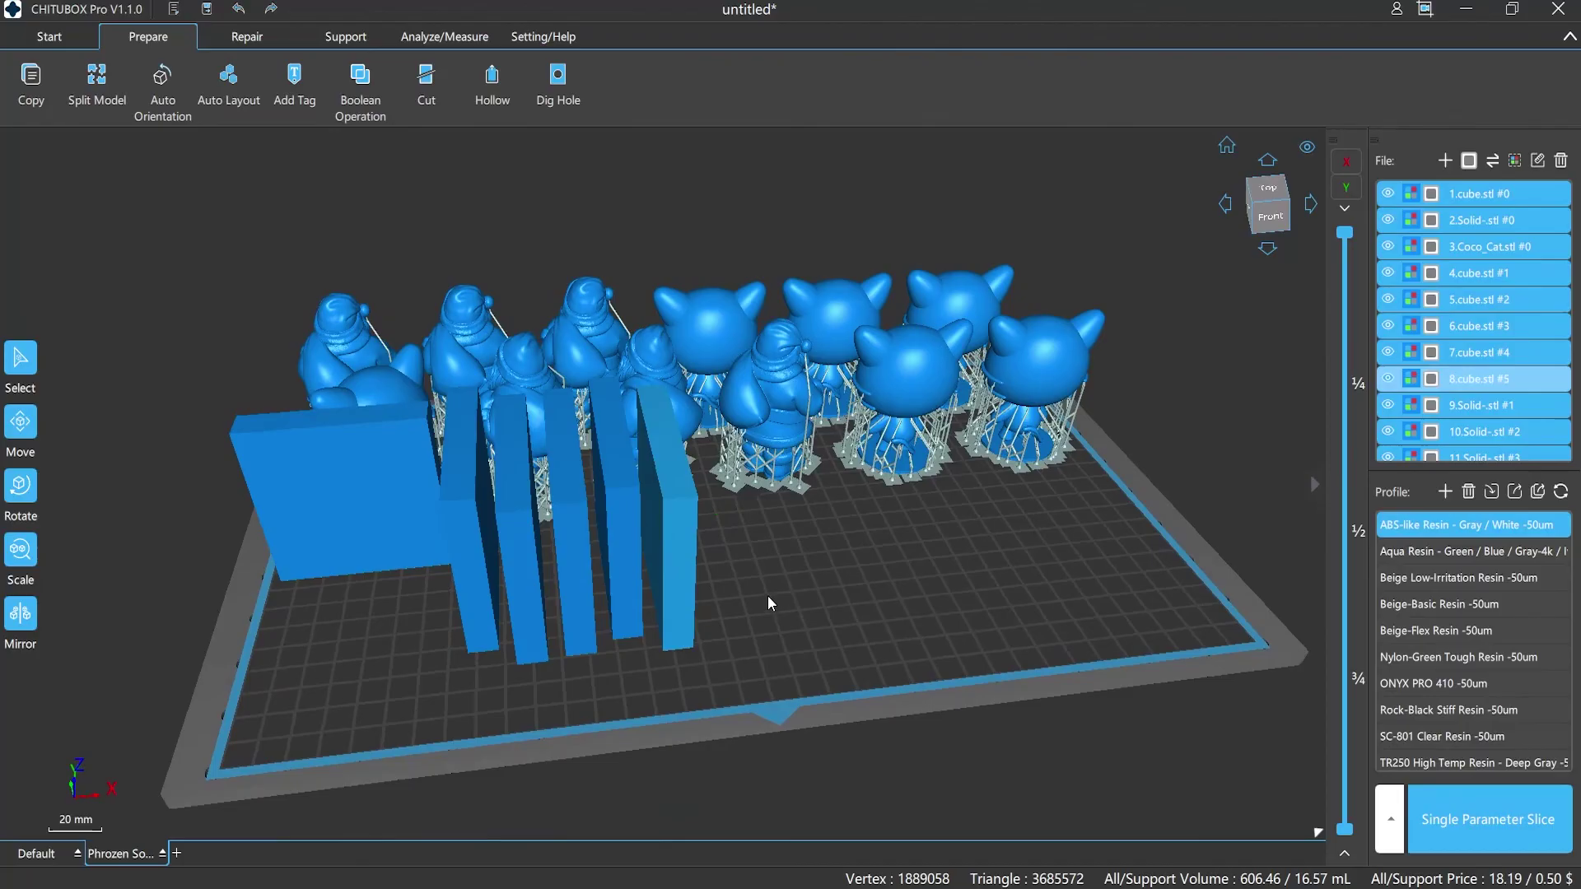
Step: Auto-arrange the models along the platform's Y side and check the result from above
{"action": "left_click", "coordinate": [228, 82]}
{"action": "left_click", "coordinate": [944, 513]}
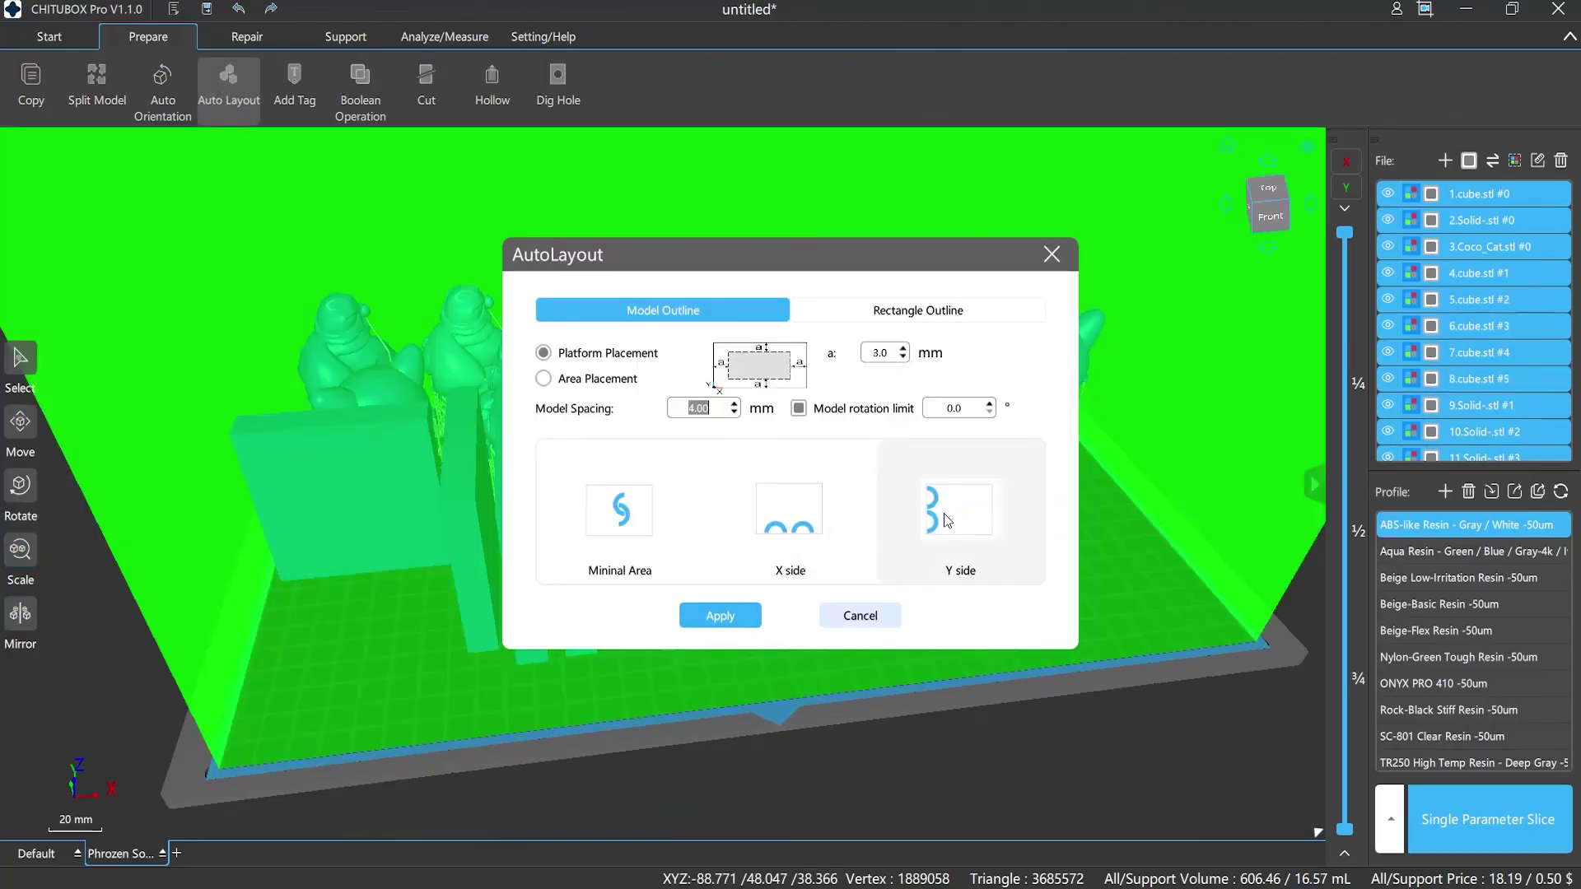
{"action": "left_click", "coordinate": [729, 614]}
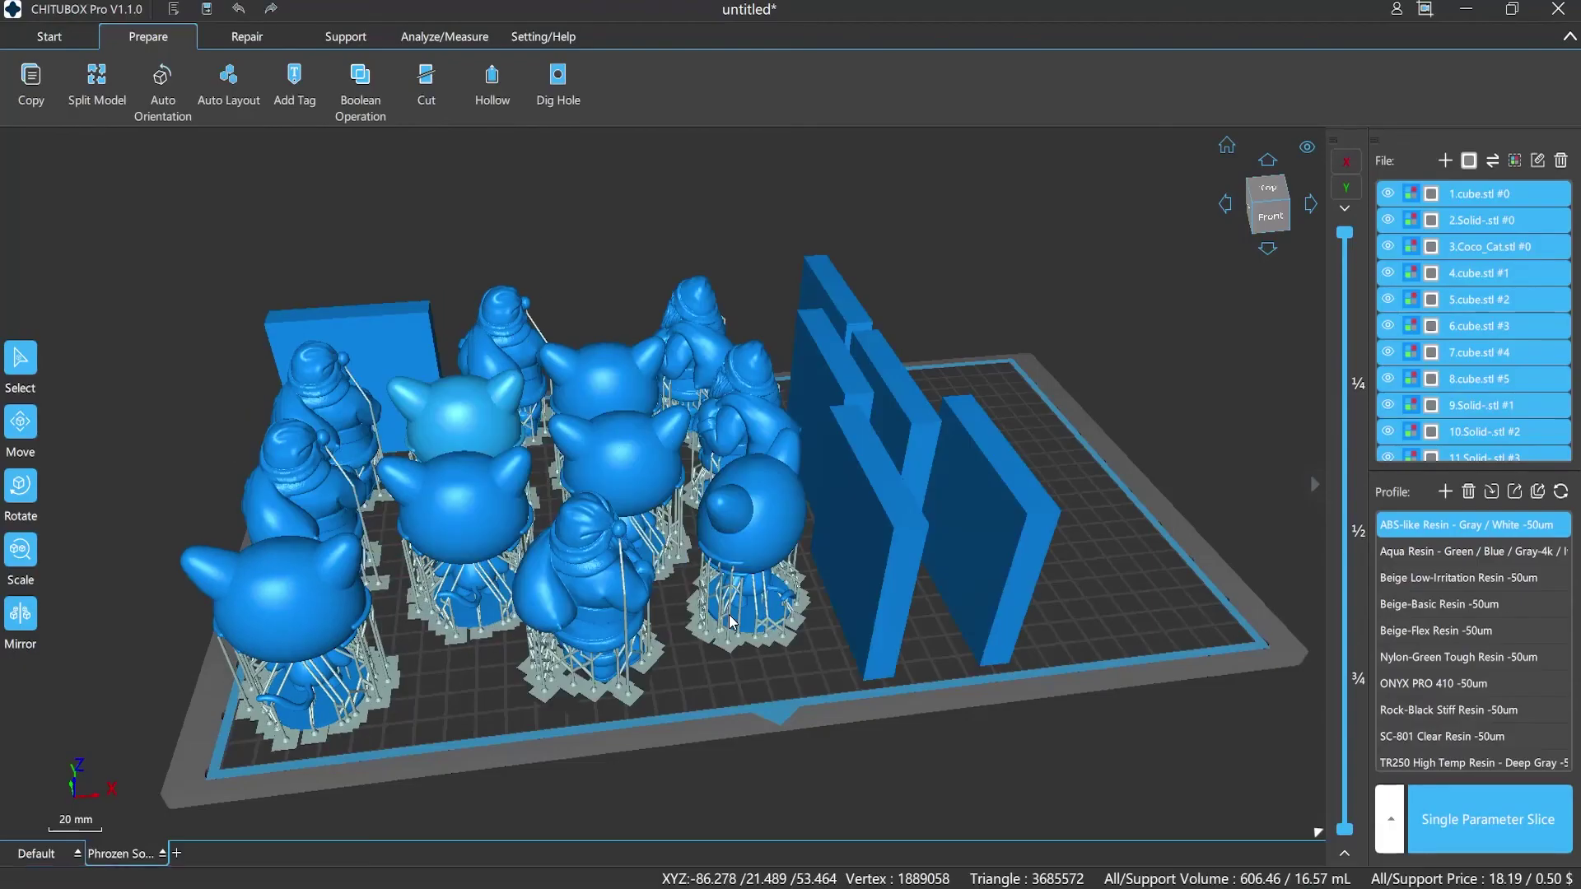
{"action": "mouse_move", "coordinate": [747, 688]}
{"action": "left_mouse_down"}
{"action": "mouse_move", "coordinate": [762, 728]}
{"action": "mouse_move", "coordinate": [748, 655]}
{"action": "left_mouse_up"}
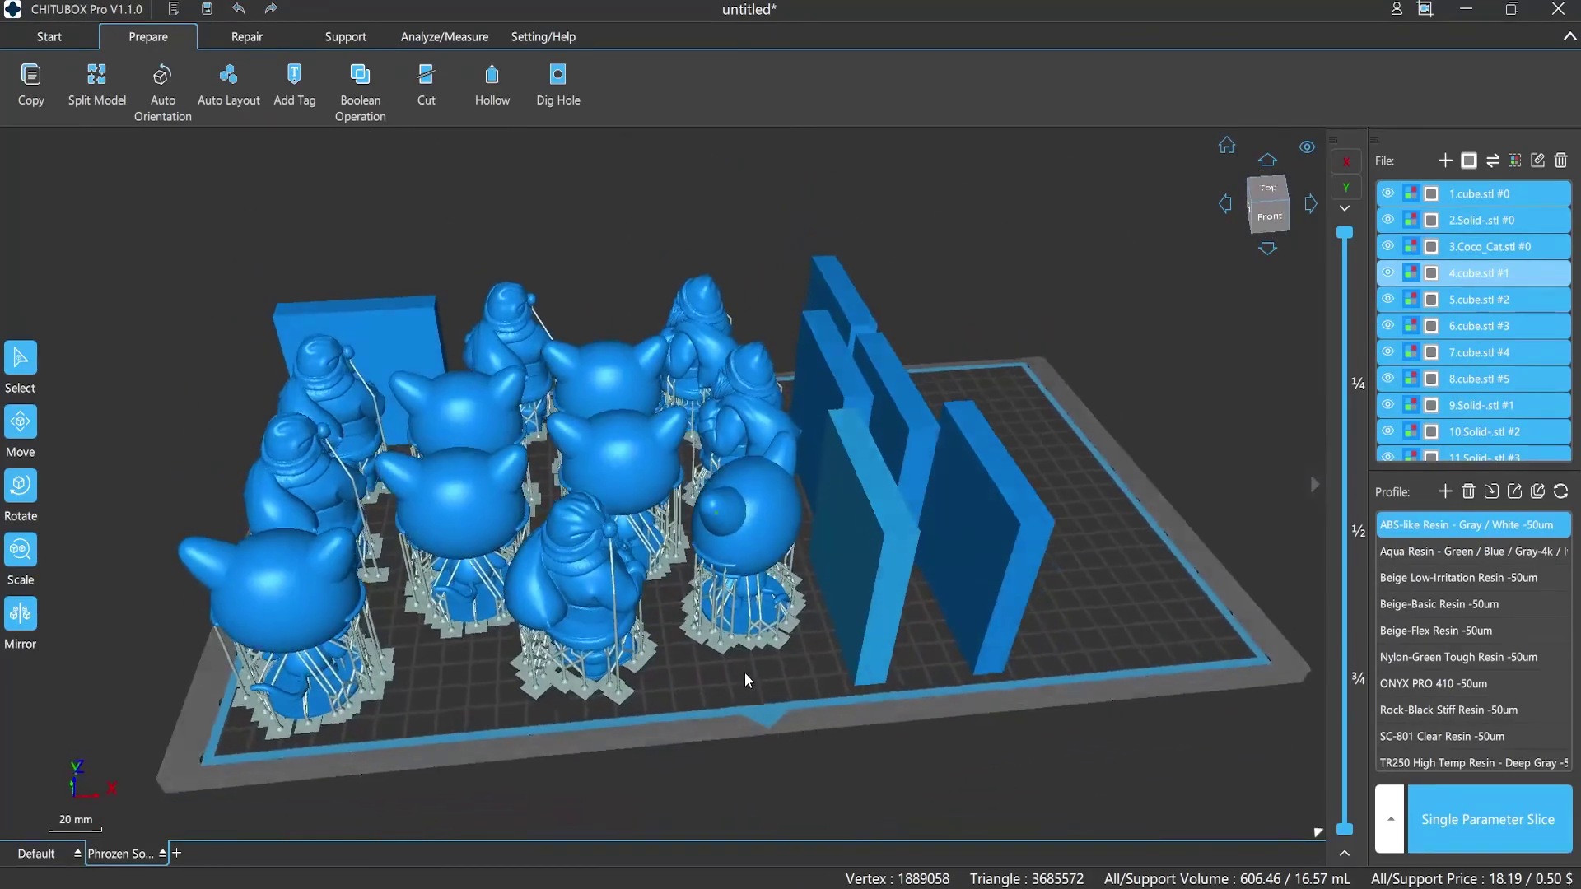